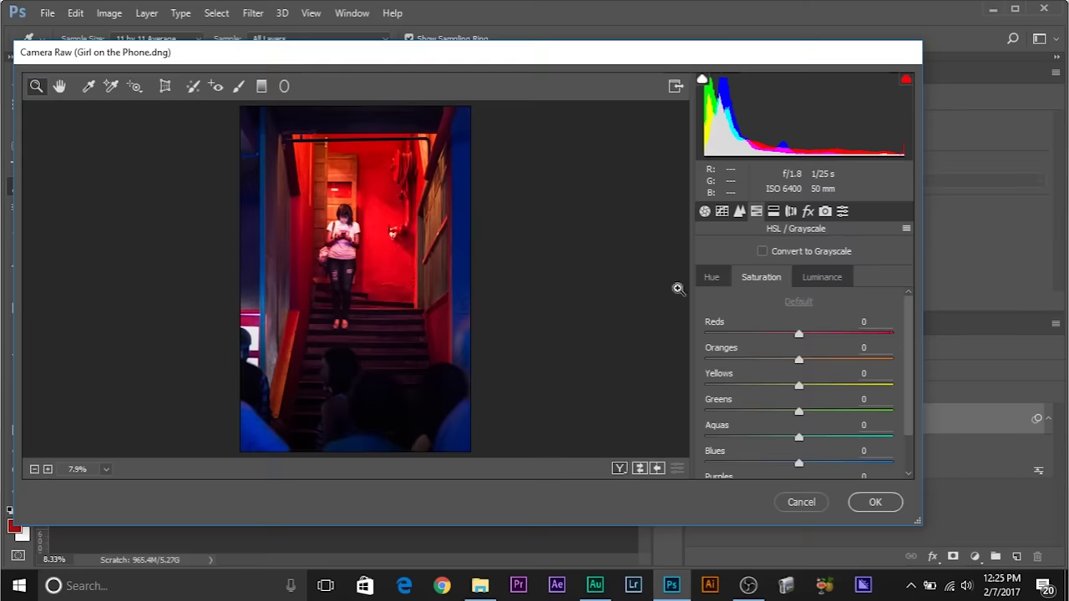
- Try hue shifts on the reds and blues of the photo, leaving the Blues hue at +1
click(711, 278)
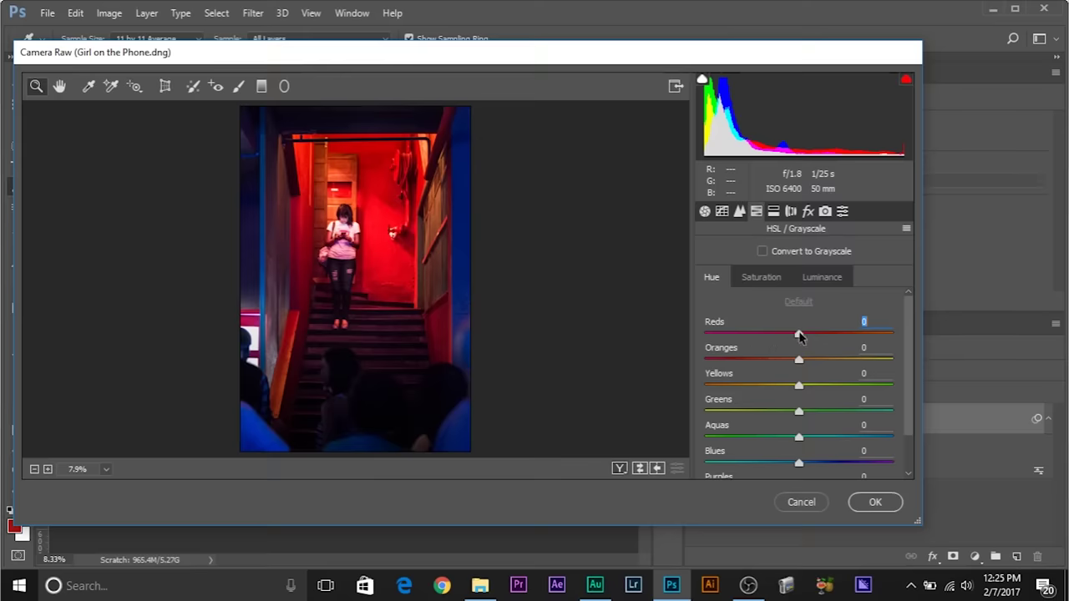
drag(799, 335, 793, 415)
scroll(799, 398, down, 2)
- Lower the Reds saturation to -100 and try the Oranges saturation at both -100 and +100
click(761, 278)
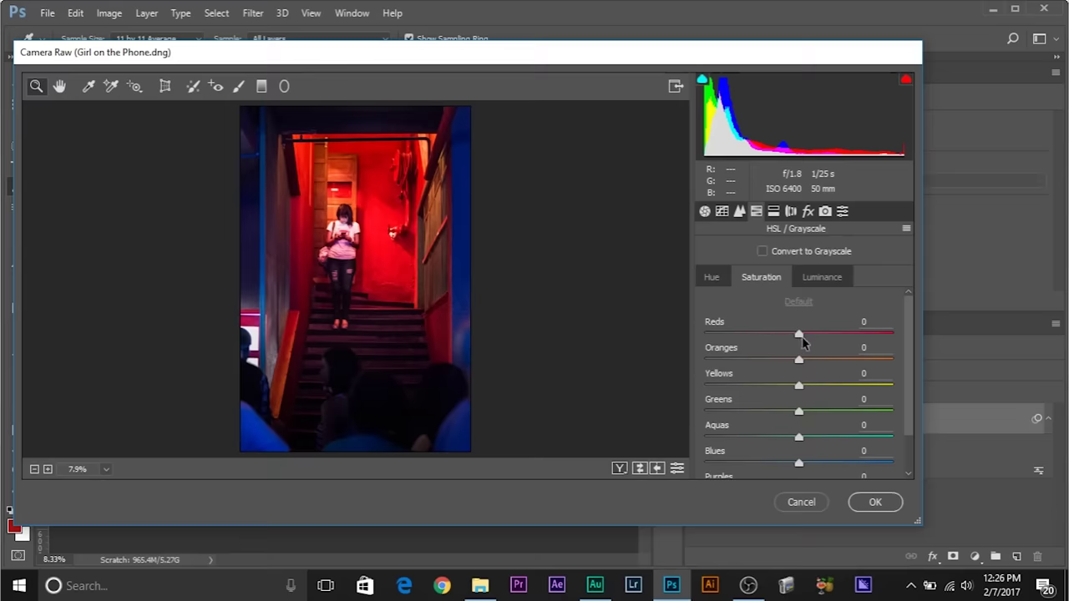
drag(800, 336, 748, 375)
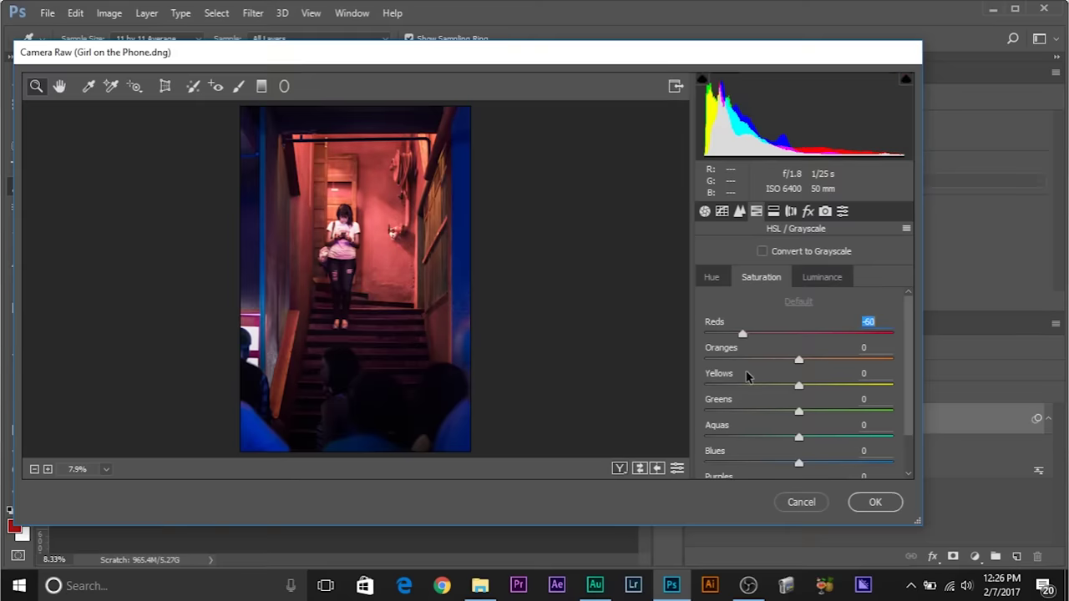
drag(747, 376, 632, 375)
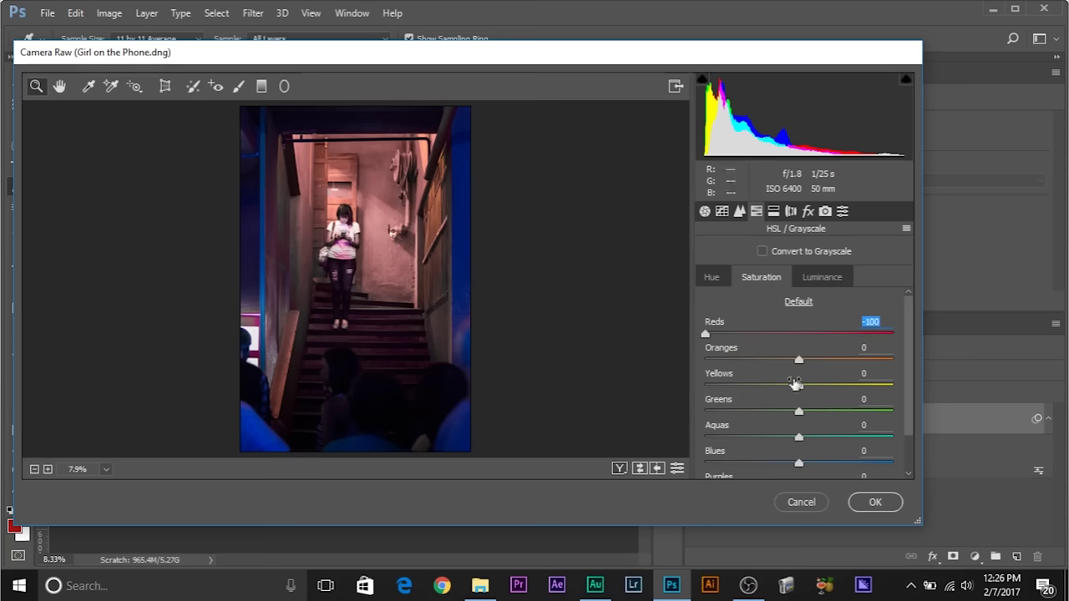
drag(799, 359, 501, 362)
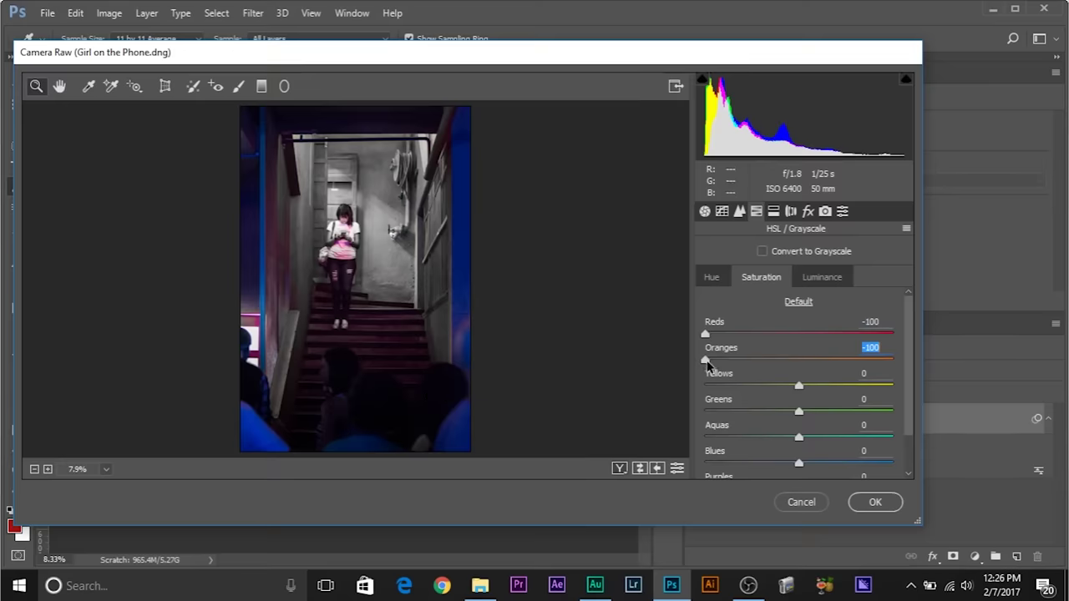
drag(707, 360, 898, 360)
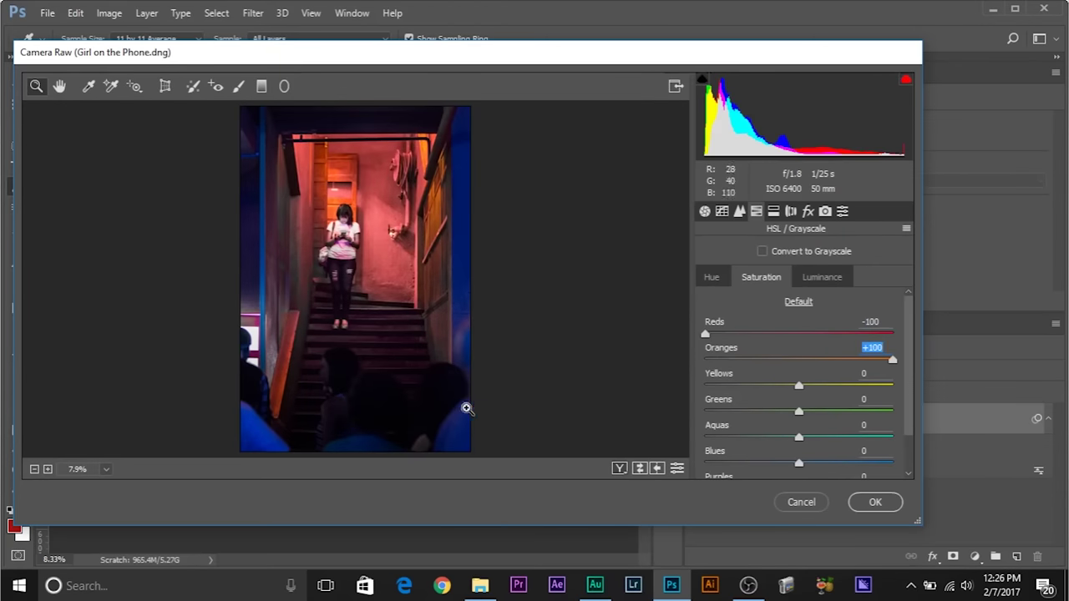
- Return the Reds and Oranges saturation to about zero and set the Blues saturation to -4
drag(704, 335, 943, 347)
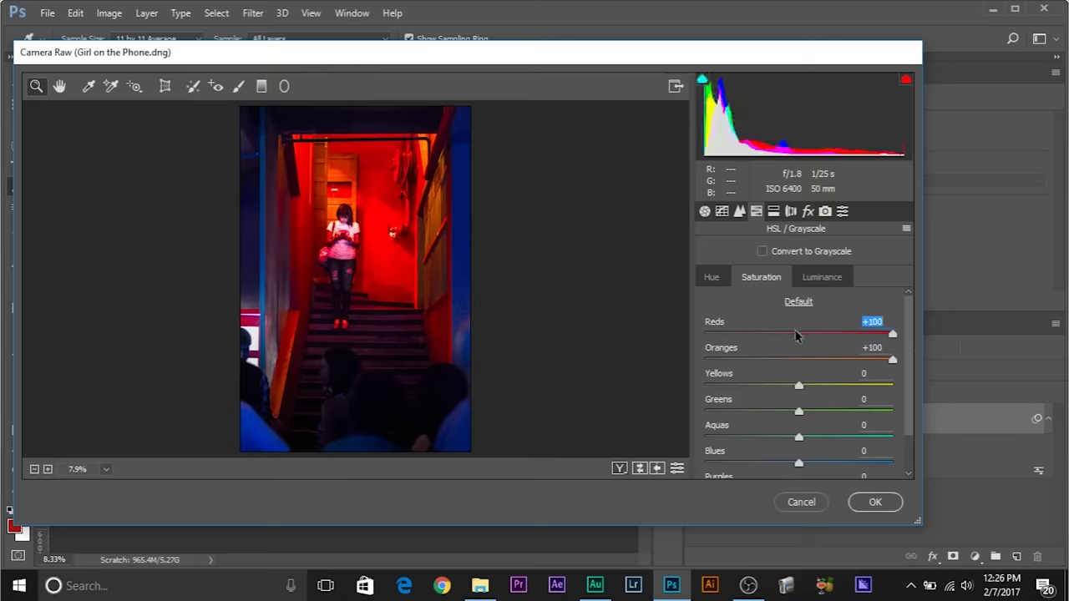
click(795, 335)
click(792, 360)
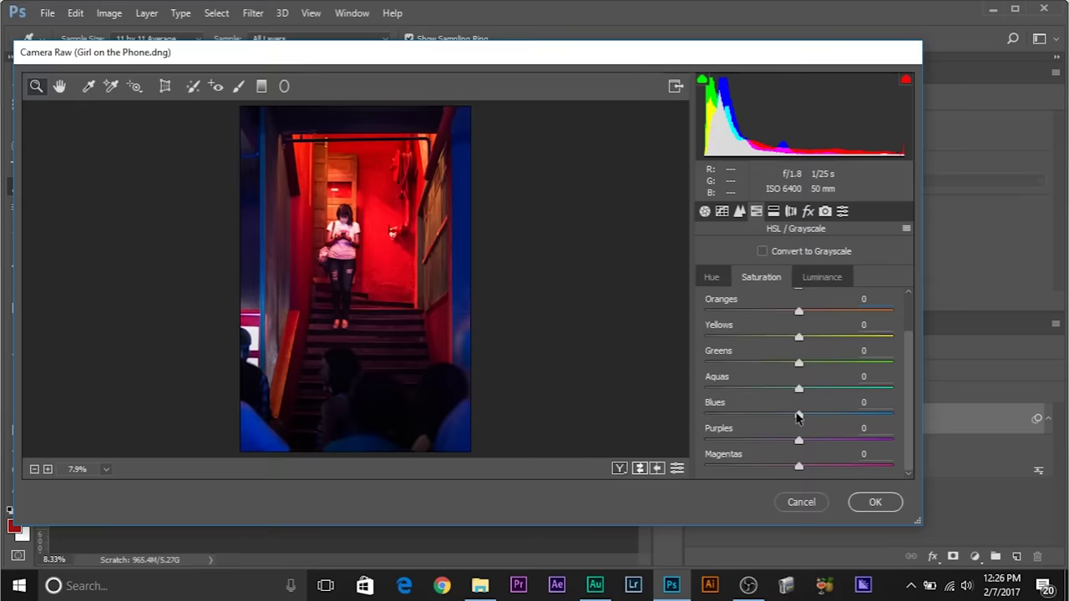
mouse_move(794, 414)
mouse_down()
mouse_move(924, 426)
mouse_move(793, 419)
mouse_up()
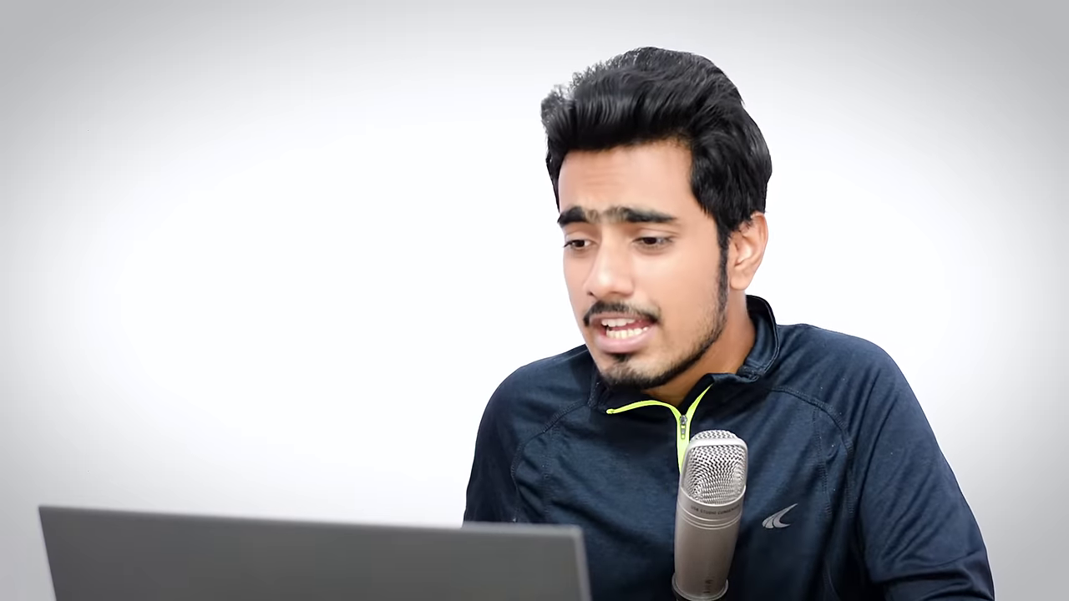
- Try the Reds luminance at +75 and bring it back to +2
click(824, 278)
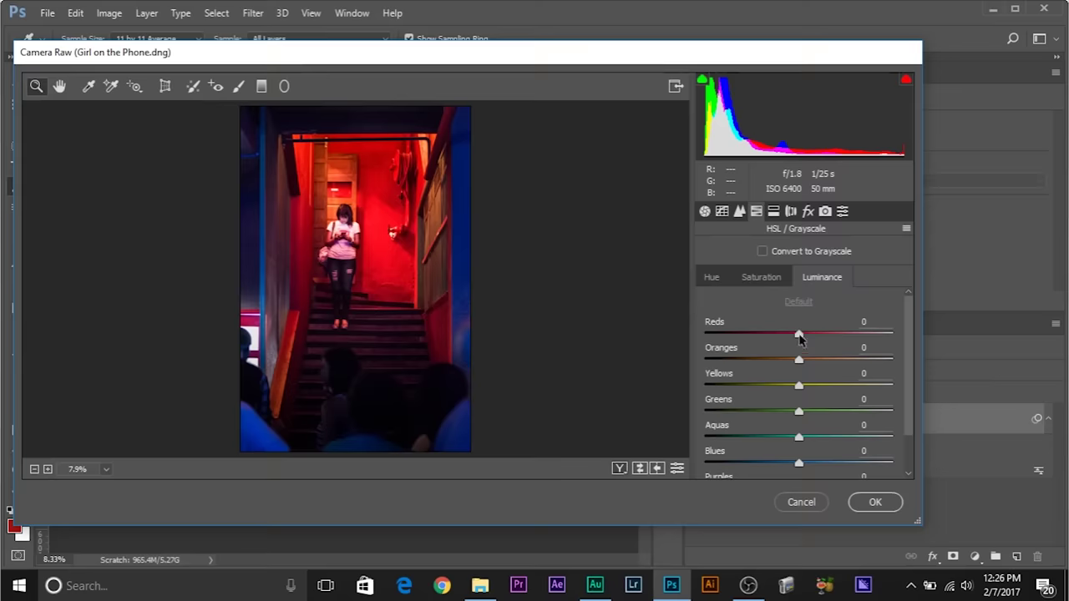
drag(799, 337, 869, 335)
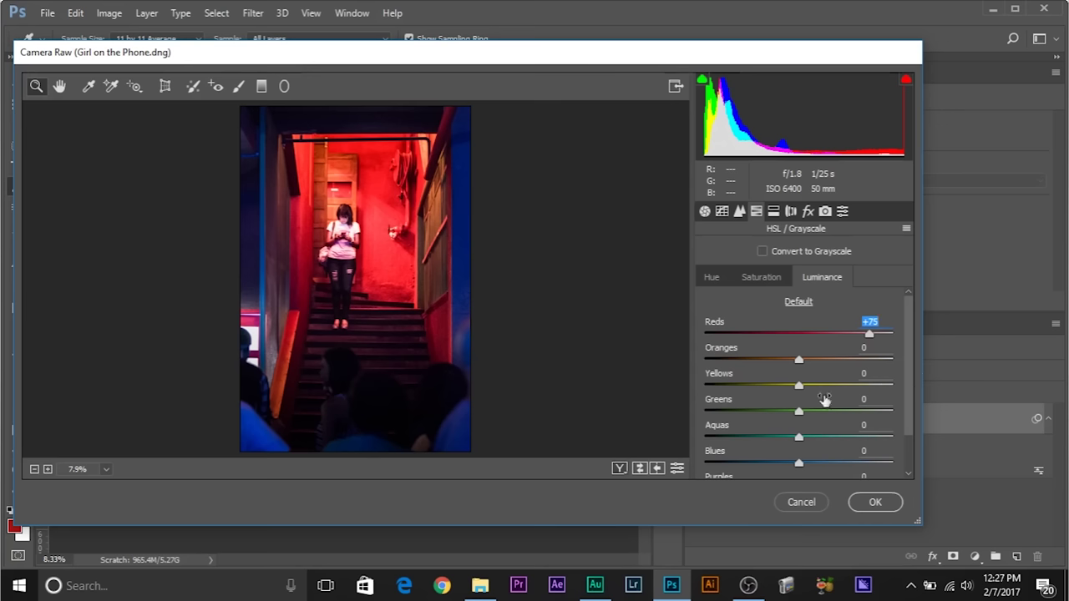
drag(873, 340, 800, 339)
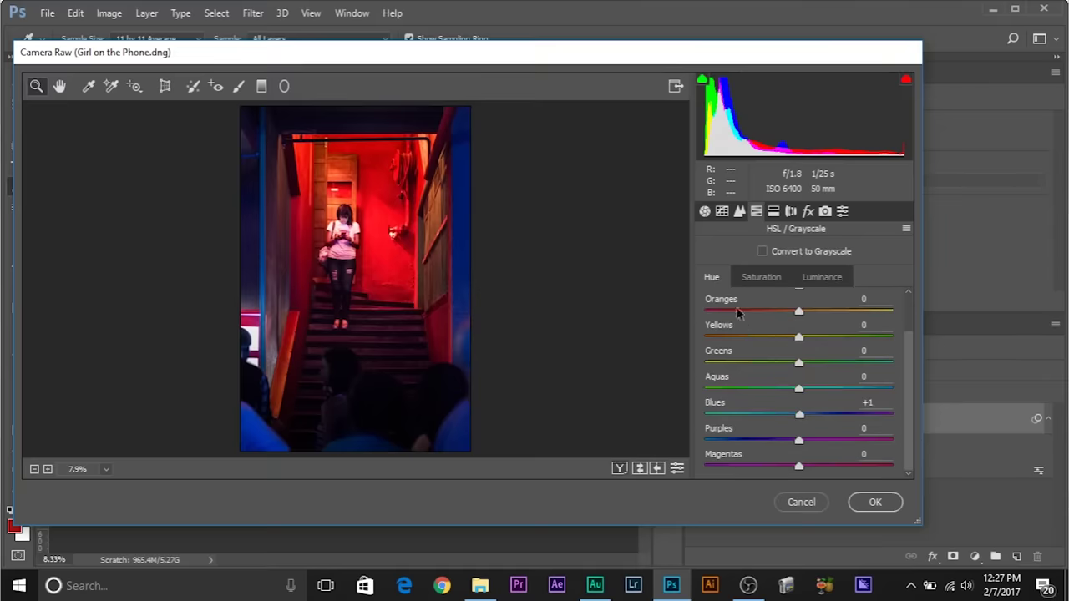
- Try the Reds hue at +20 and bring it back to +1
scroll(742, 321, up, 2)
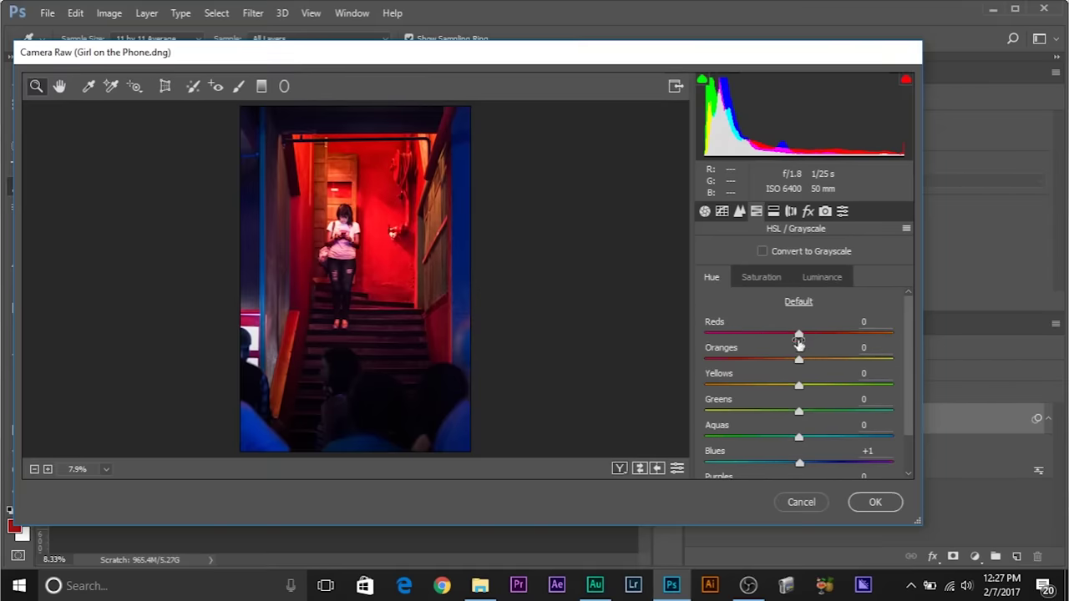
drag(799, 335, 818, 336)
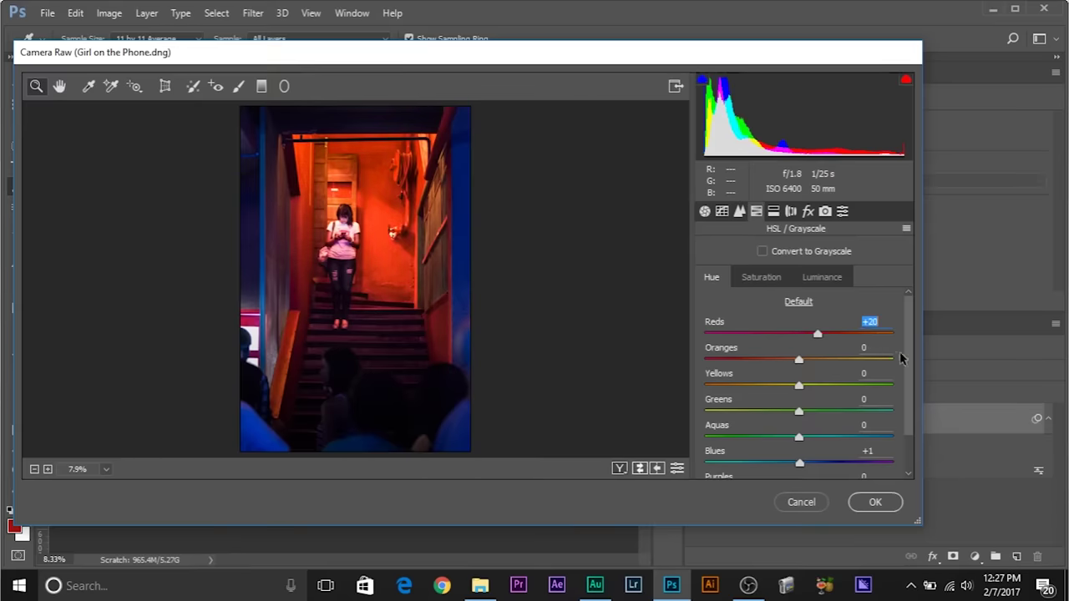
mouse_move(818, 334)
mouse_down()
mouse_move(707, 331)
mouse_move(811, 334)
mouse_move(800, 335)
mouse_up()
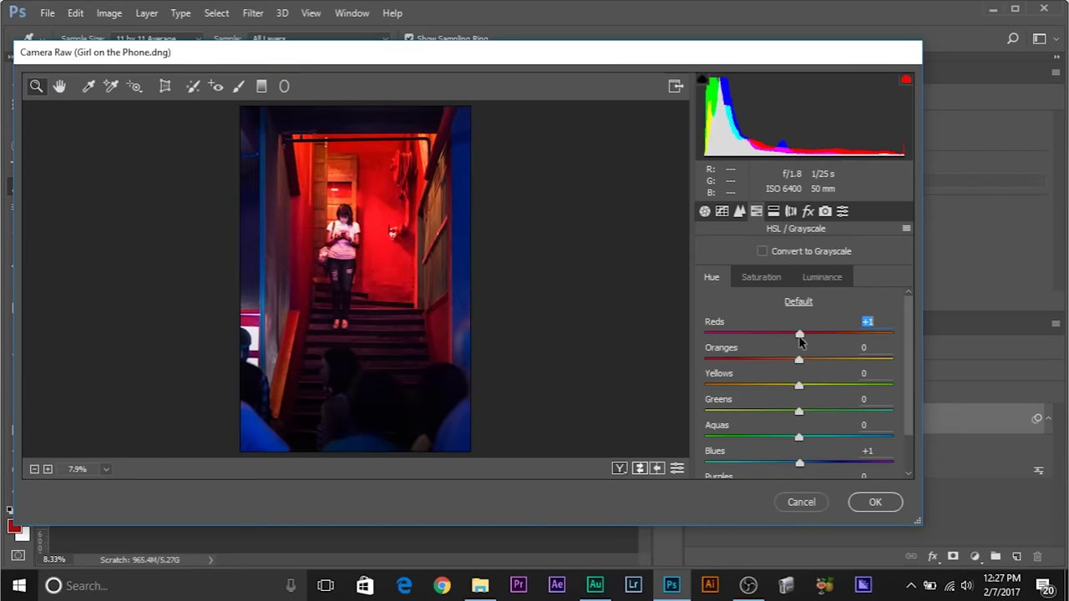
- Set the Reds saturation to +1 and the Reds luminance to -2
click(760, 279)
scroll(783, 361, up, 2)
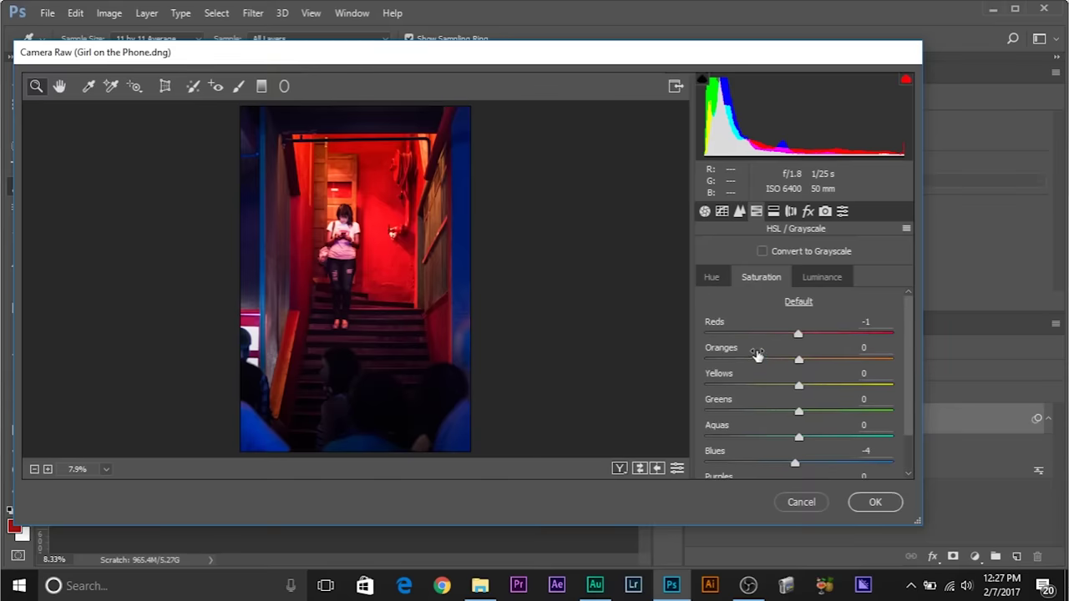
mouse_move(798, 335)
mouse_down()
mouse_move(854, 334)
mouse_move(709, 332)
mouse_move(799, 335)
mouse_up()
click(818, 278)
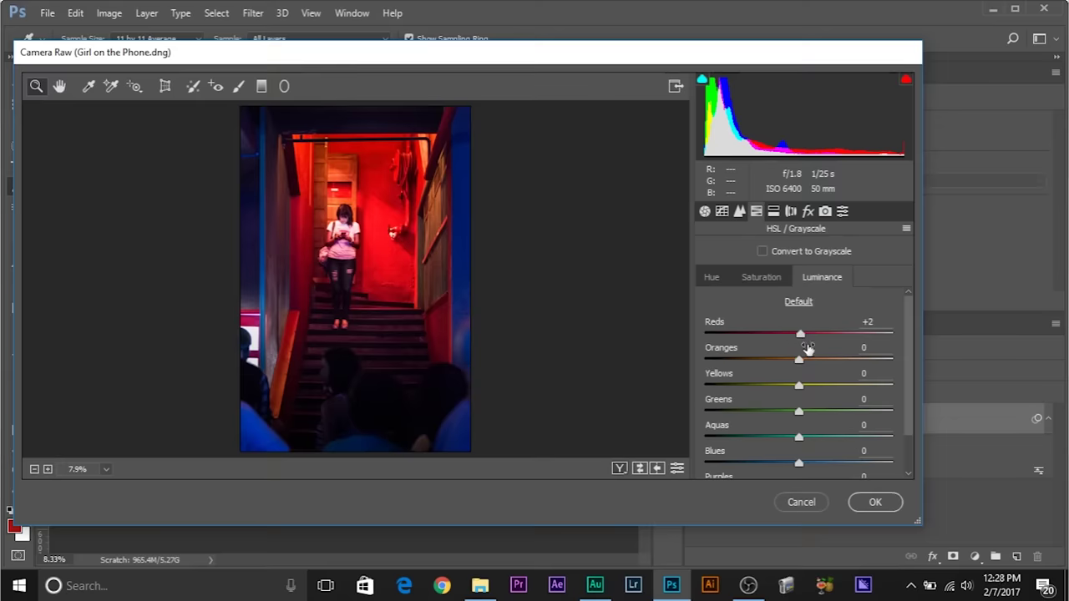
mouse_move(797, 351)
mouse_down()
mouse_move(854, 337)
mouse_move(799, 351)
mouse_move(777, 334)
mouse_move(740, 334)
mouse_move(812, 347)
mouse_move(797, 340)
mouse_up()
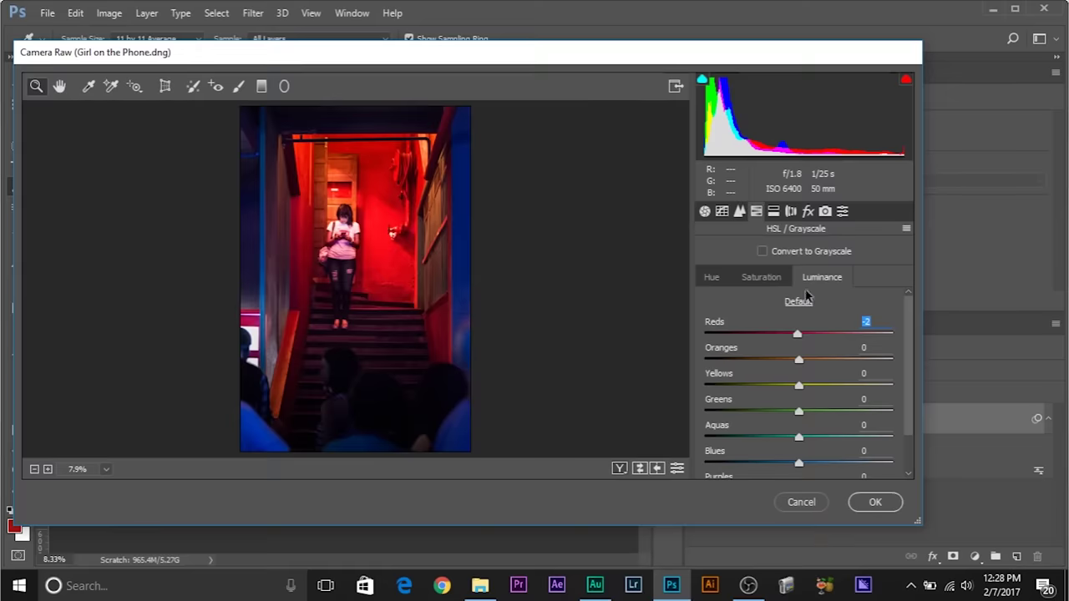
- Try the Reds saturation at -100, set the Oranges saturation to +1, and raise the Reds saturation again
click(769, 281)
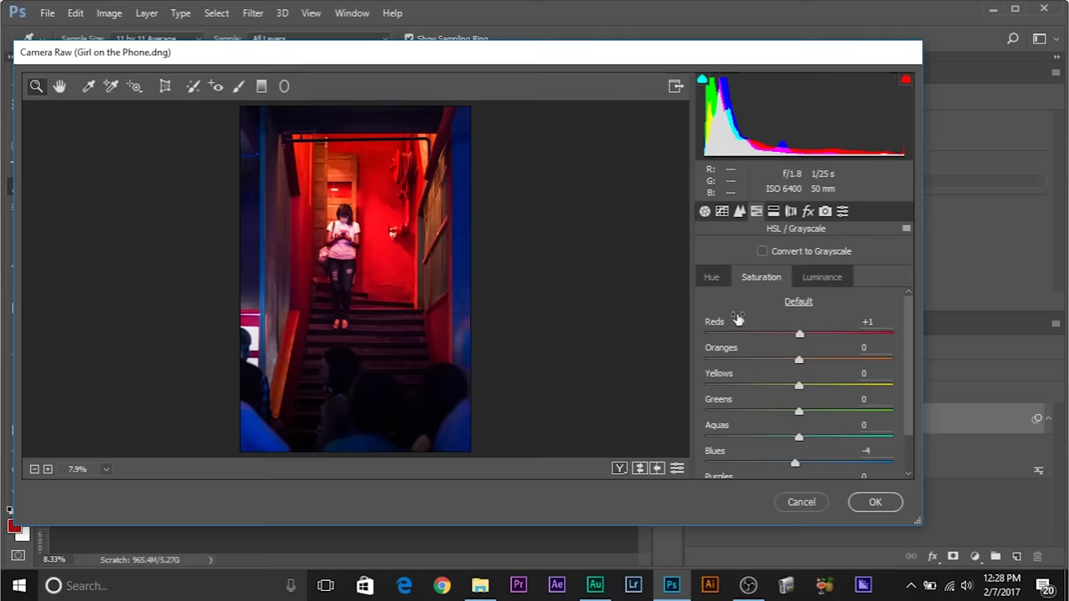
drag(794, 335, 592, 333)
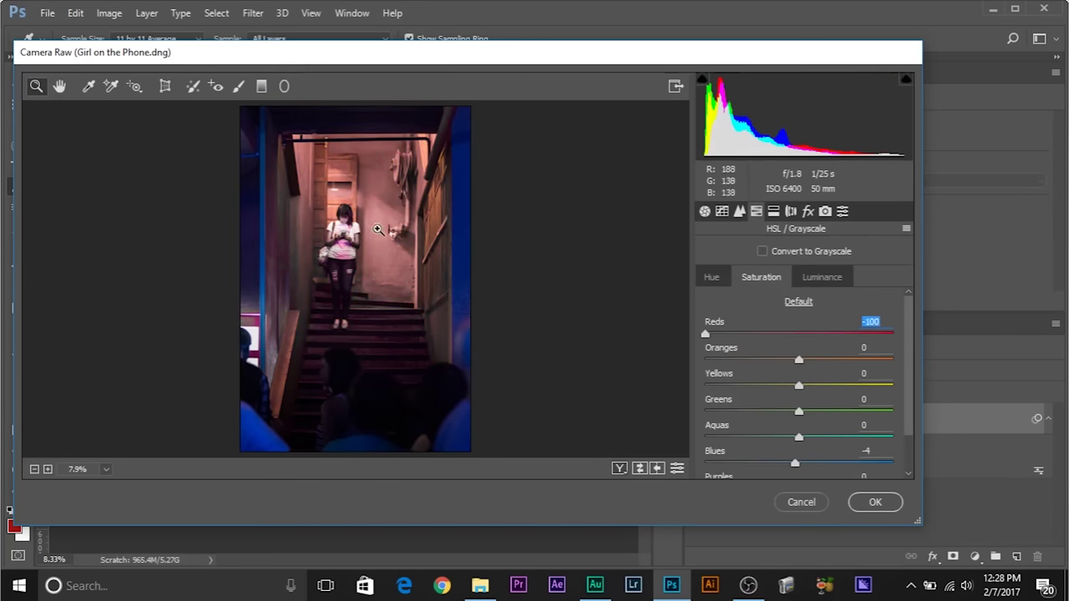
drag(798, 360, 740, 356)
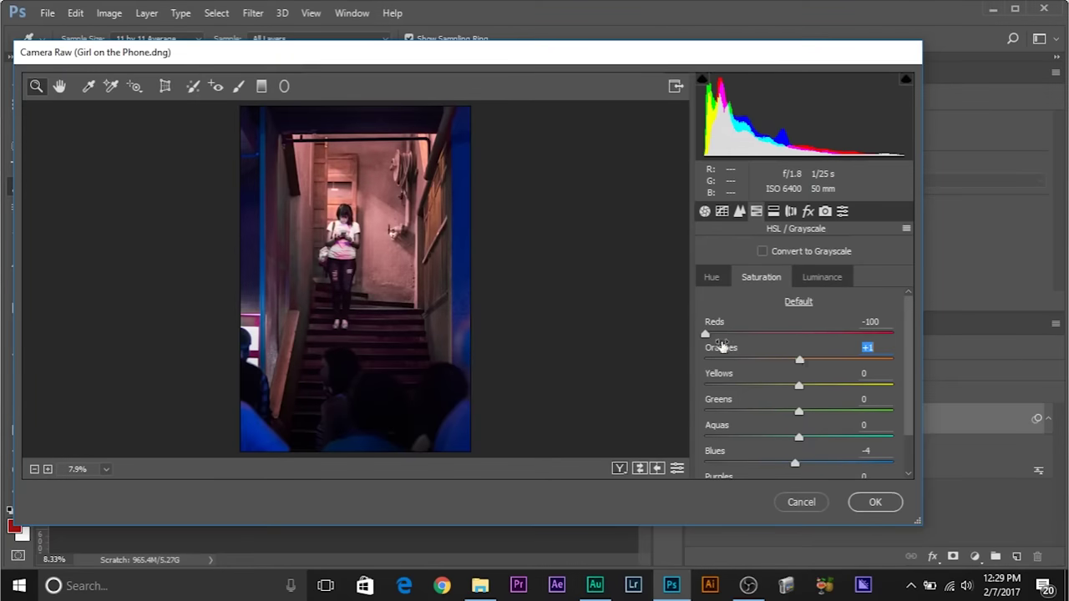
drag(705, 334, 793, 335)
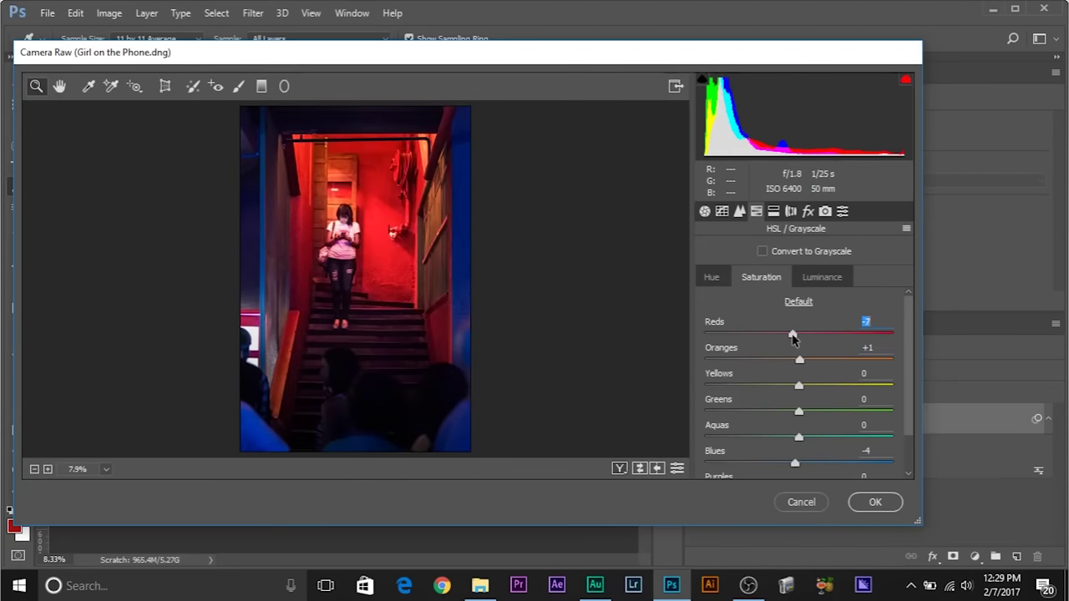
drag(798, 337, 858, 337)
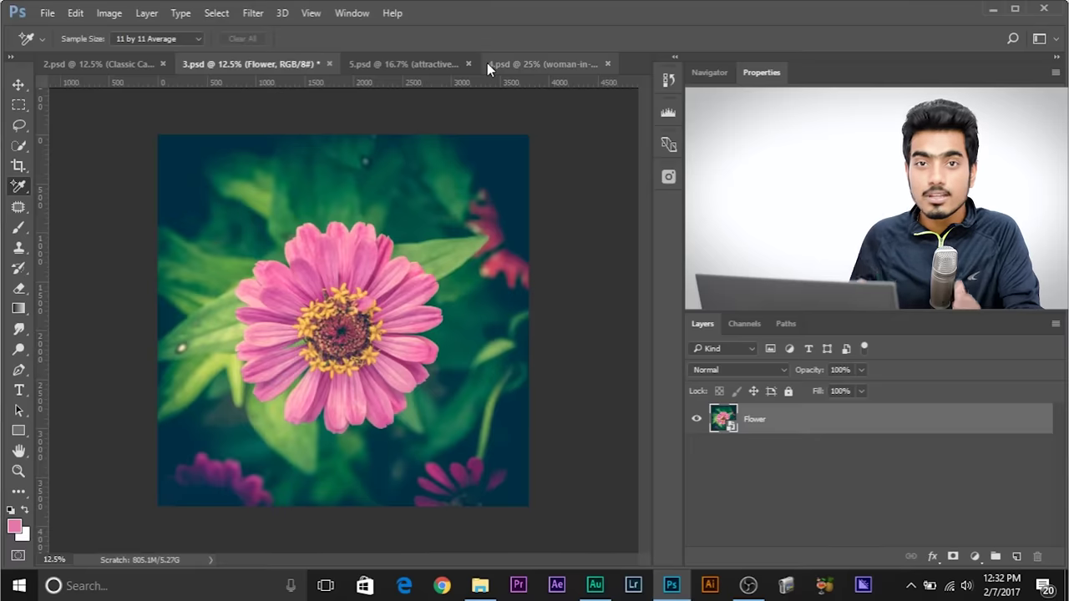
- Start a Color Range selection on the flower photo with Fuzziness at 0 and sample the pink of an upper petal
click(216, 14)
click(255, 162)
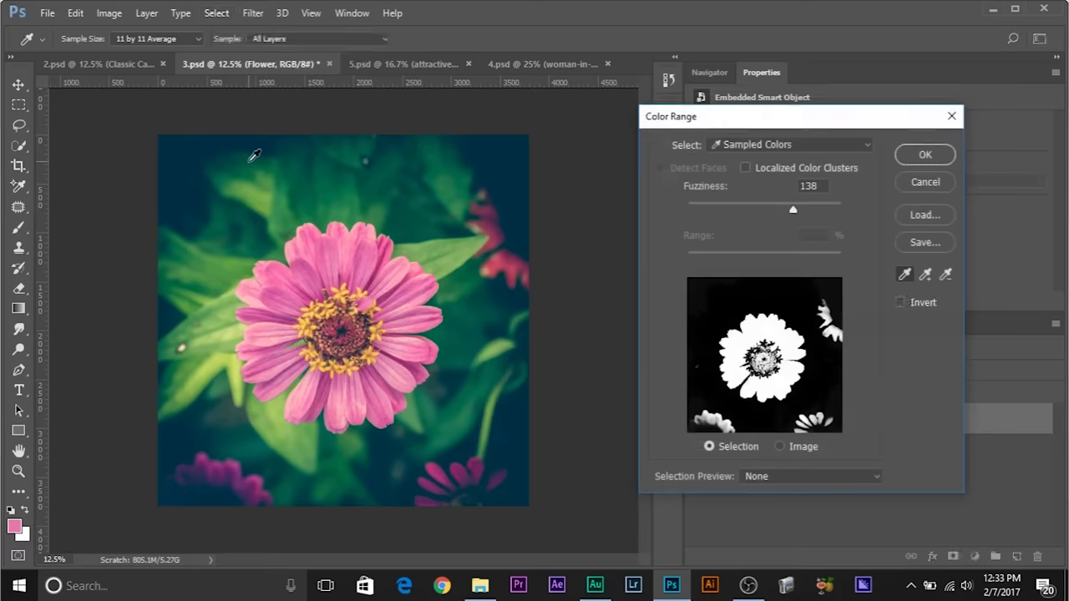
drag(802, 208, 618, 208)
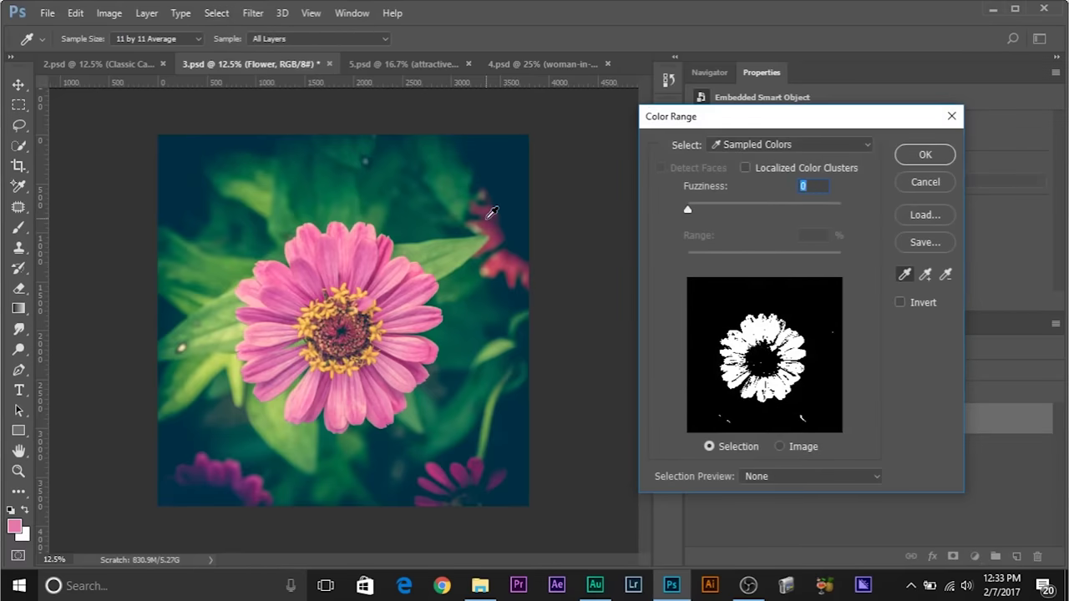
key(ctrl+plus)
key(ctrl+plus)
key(ctrl+plus)
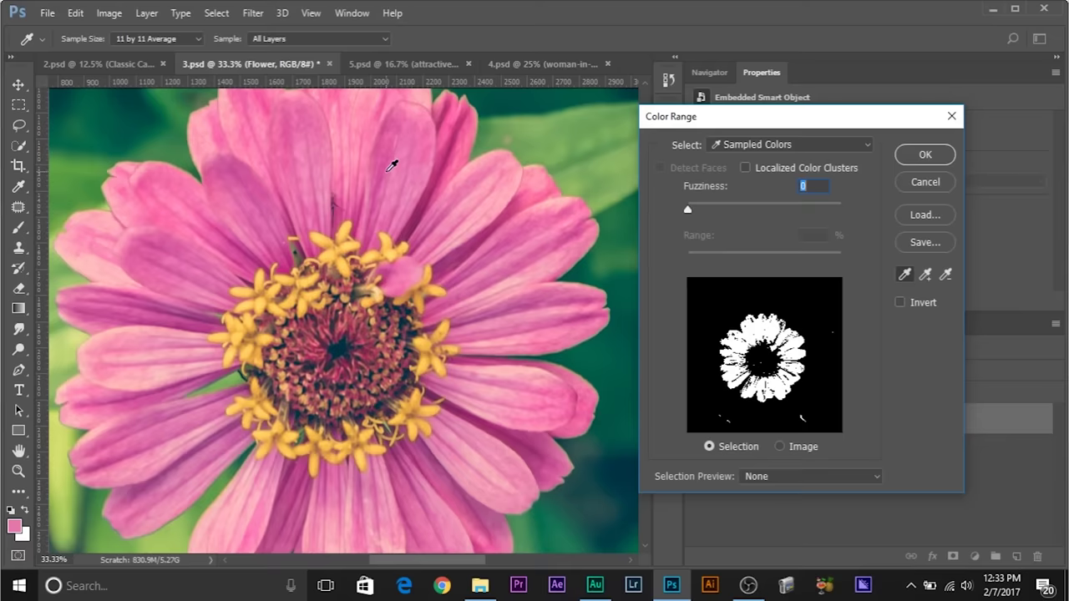
click(405, 145)
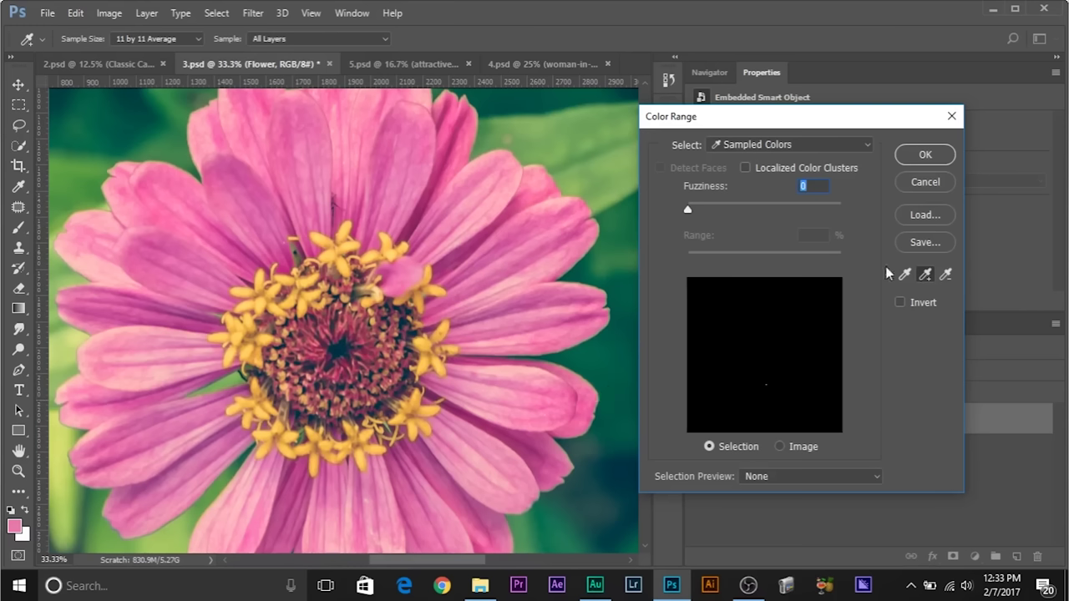
- Resample the petal colour and add the other pink shades around the flower to the Color Range selection
click(901, 275)
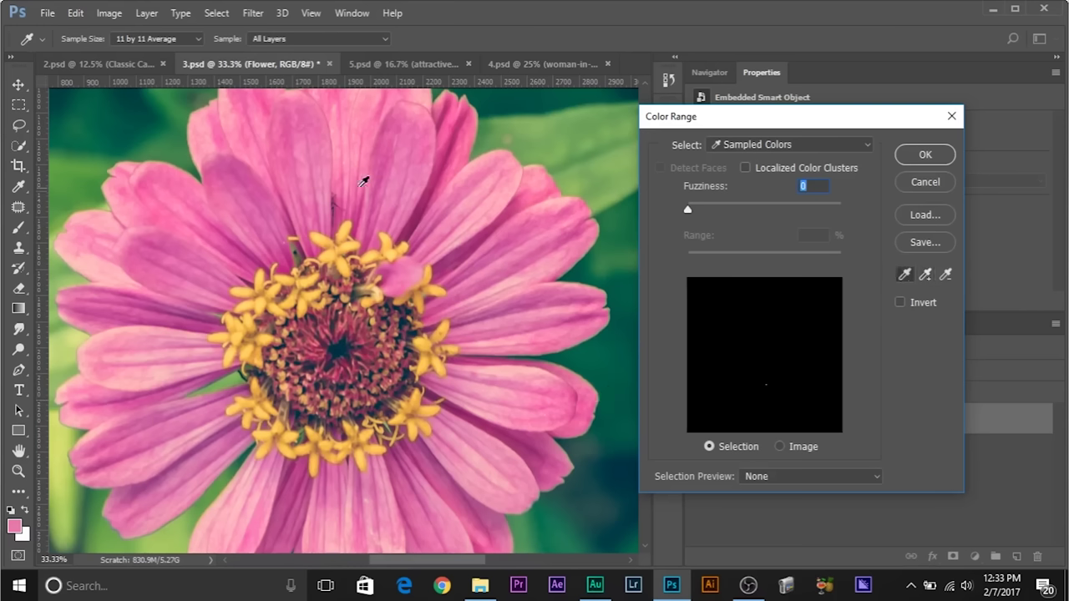
shift+click(466, 190)
shift+click(539, 244)
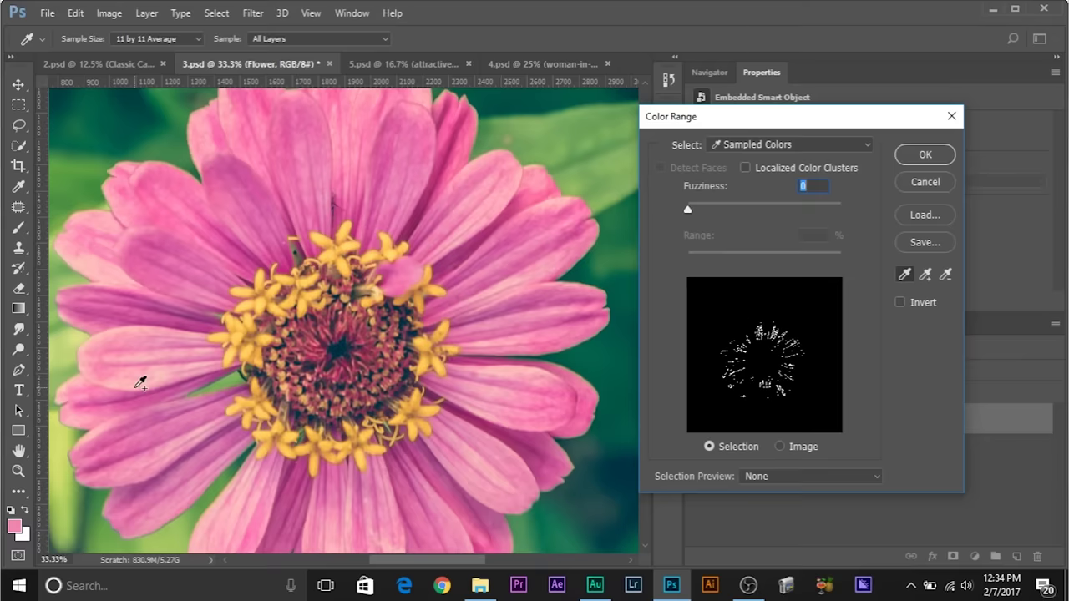
shift+click(138, 387)
mouse_move(138, 384)
mouse_down()
mouse_move(143, 334)
mouse_move(191, 232)
mouse_move(303, 167)
mouse_up()
mouse_move(404, 179)
mouse_down()
mouse_move(506, 251)
mouse_move(537, 324)
mouse_move(527, 427)
mouse_up()
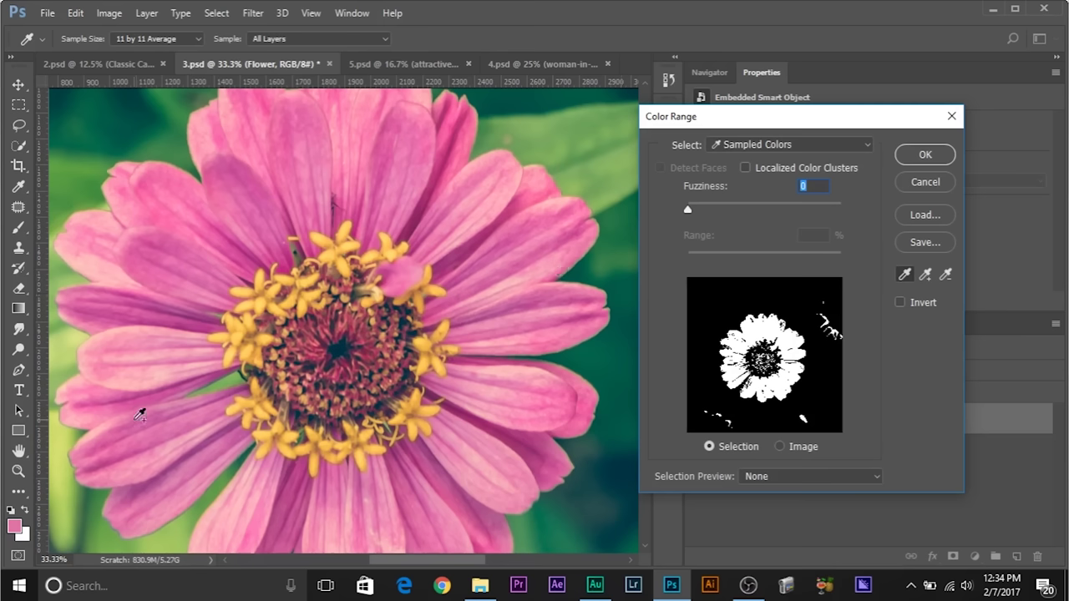
drag(148, 422, 154, 317)
drag(219, 221, 525, 343)
- Try Fuzziness values up to 82, settle on 28, and apply the Color Range selection
drag(689, 214, 702, 213)
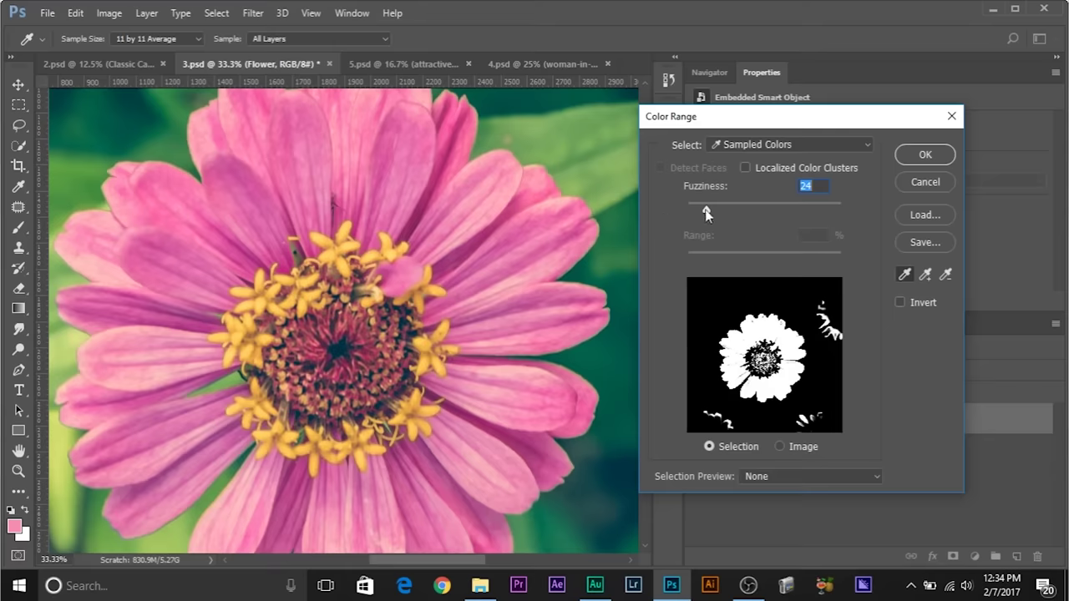
drag(710, 209, 723, 210)
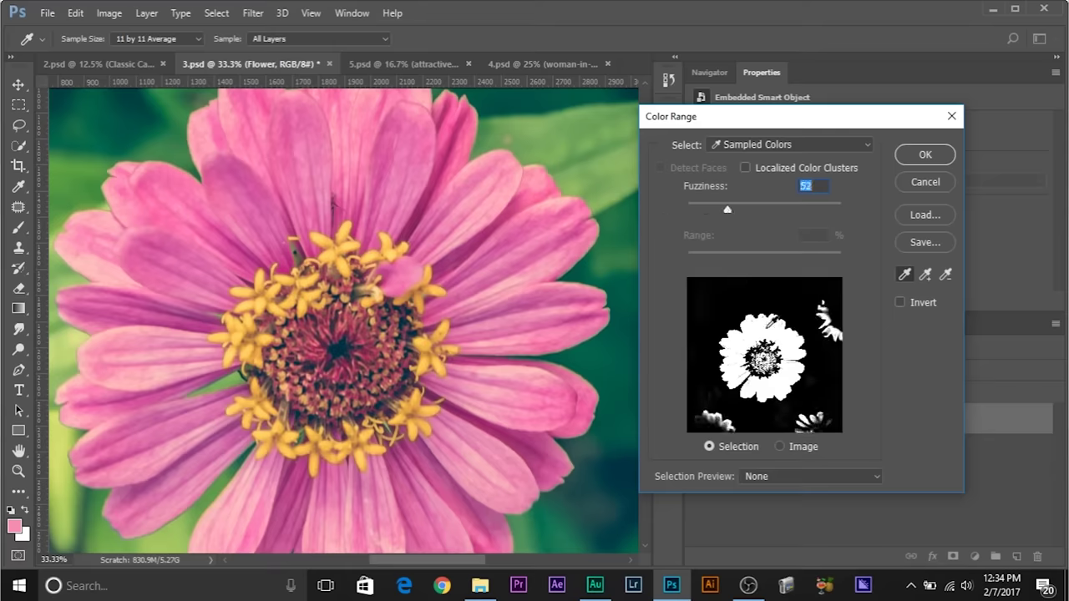
drag(725, 210, 750, 210)
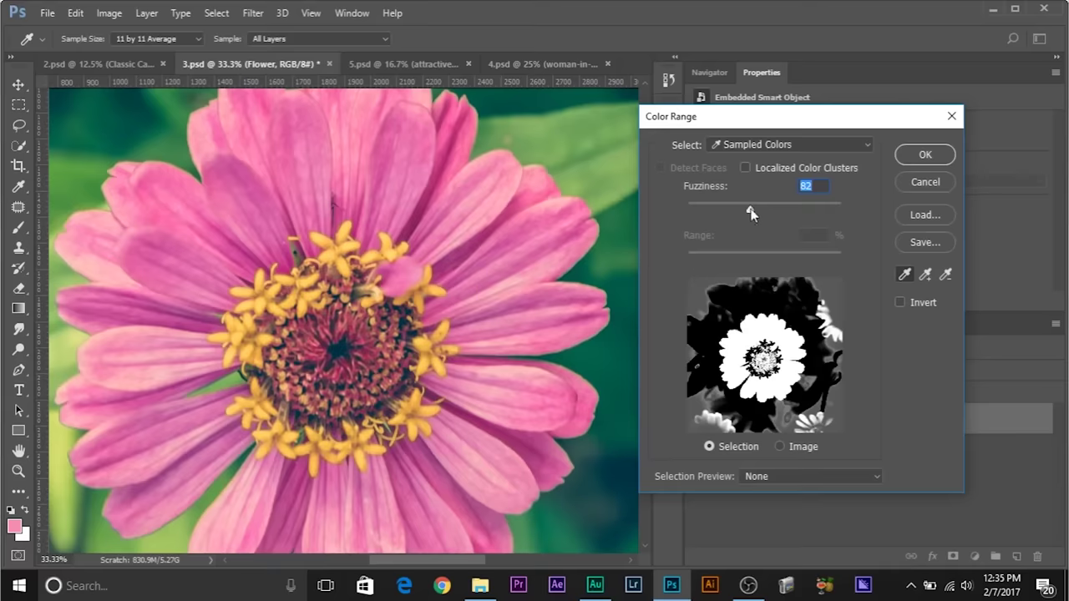
drag(749, 211, 708, 209)
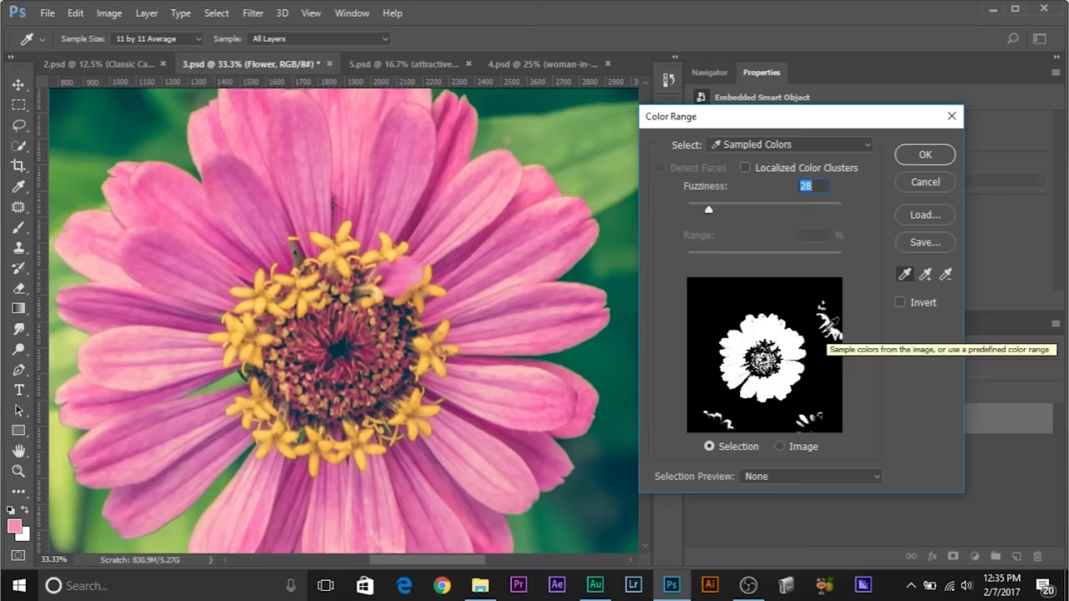
click(922, 155)
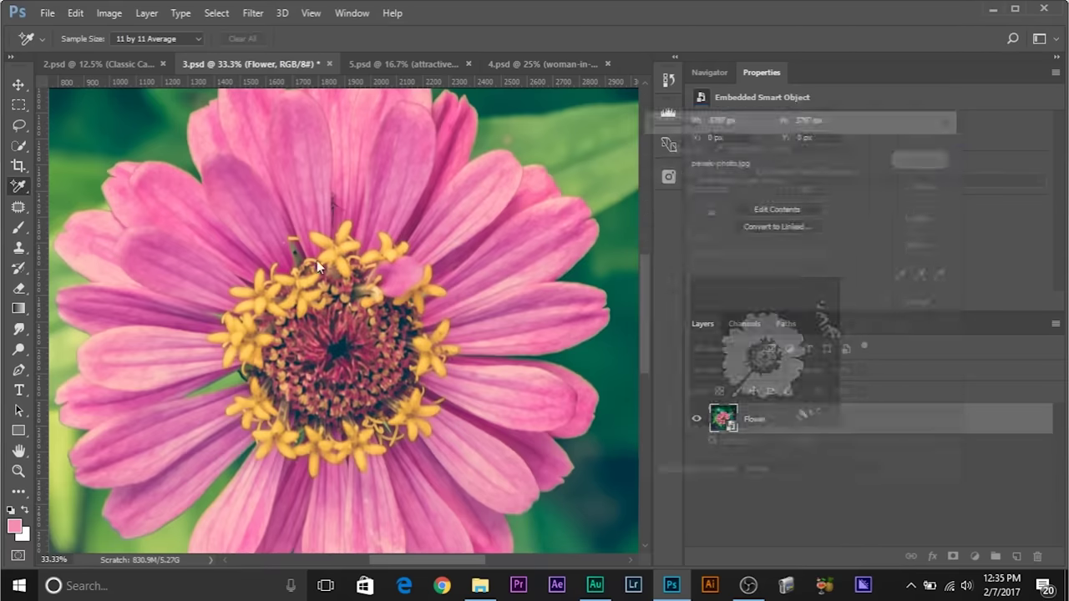
- Subtract the background flowers at the photo's edges from the selection with the Lasso tool, keeping only the main flower selected
key(ctrl+minus)
key(ctrl+minus)
key(ctrl+minus)
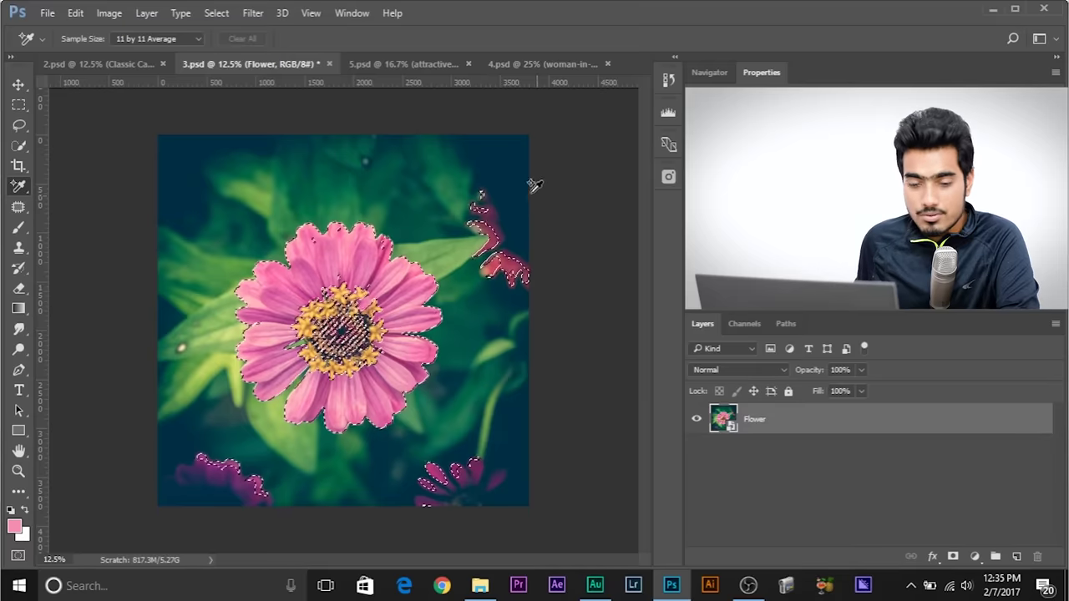
click(18, 125)
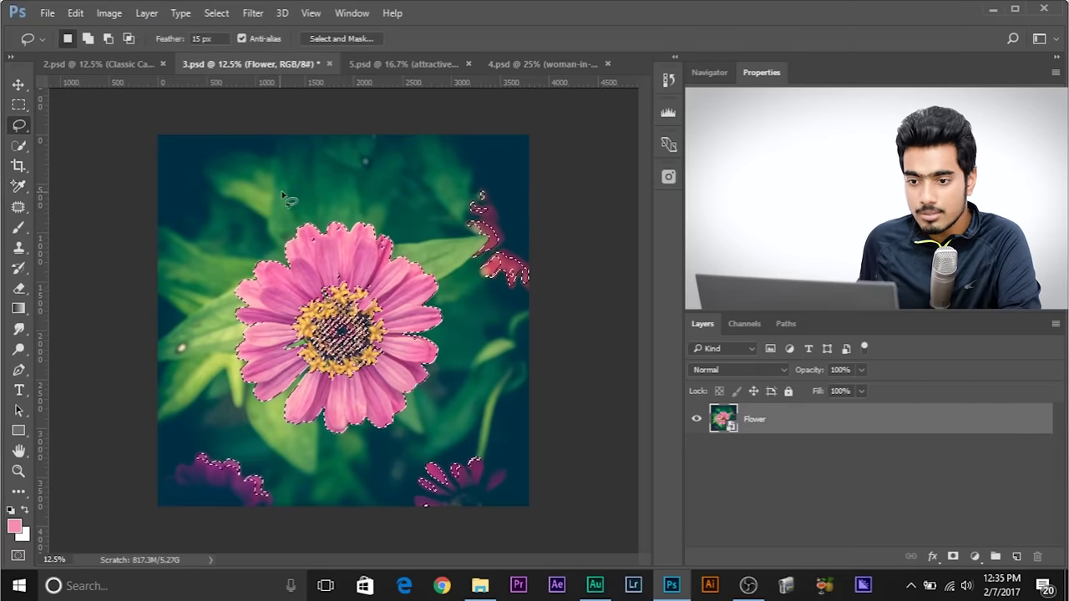
key(alt)
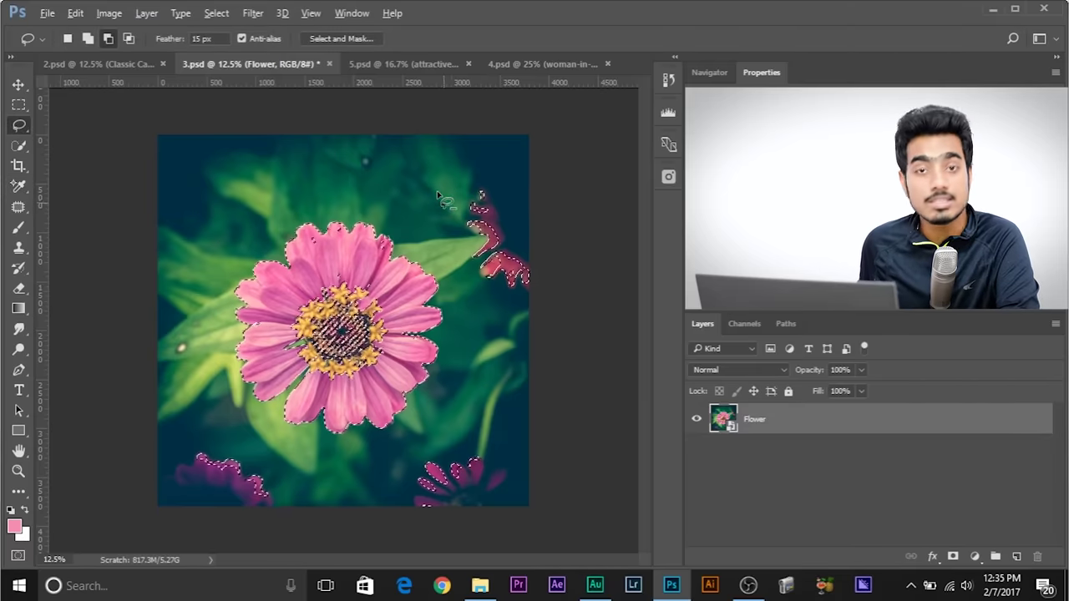
mouse_move(489, 165)
mouse_down()
mouse_move(489, 305)
mouse_move(610, 208)
mouse_move(497, 171)
mouse_up()
mouse_move(539, 473)
mouse_down()
mouse_move(429, 441)
mouse_move(362, 503)
mouse_move(584, 539)
mouse_up()
mouse_move(269, 474)
mouse_down()
mouse_move(250, 482)
mouse_move(215, 437)
mouse_move(395, 587)
mouse_move(380, 576)
mouse_up()
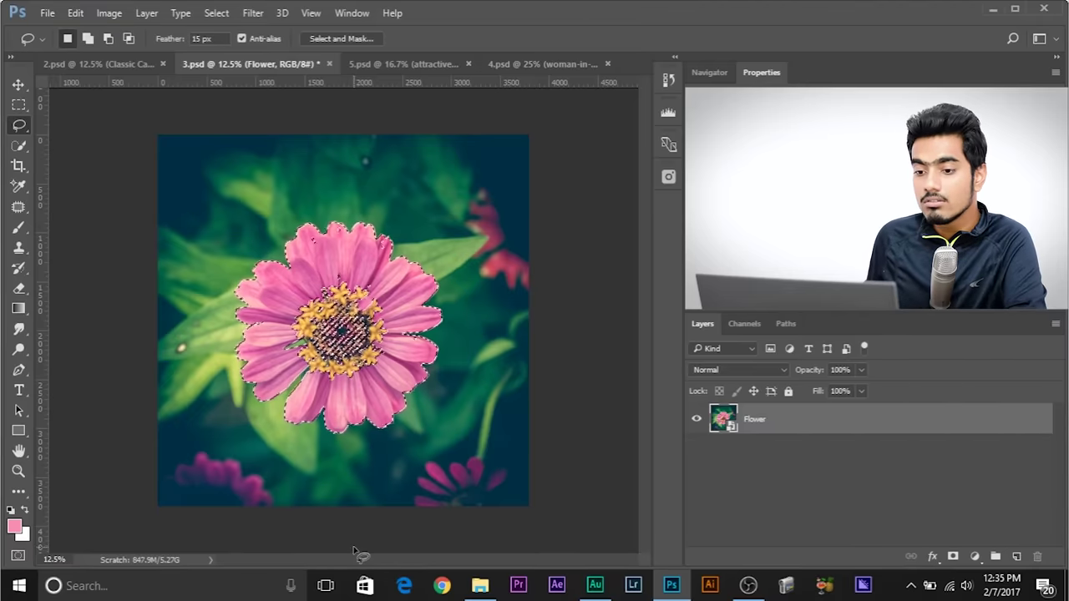
- Add a Hue/Saturation adjustment layer masked to the selected petals, inspect its mask, and return to the adjustment settings
click(975, 557)
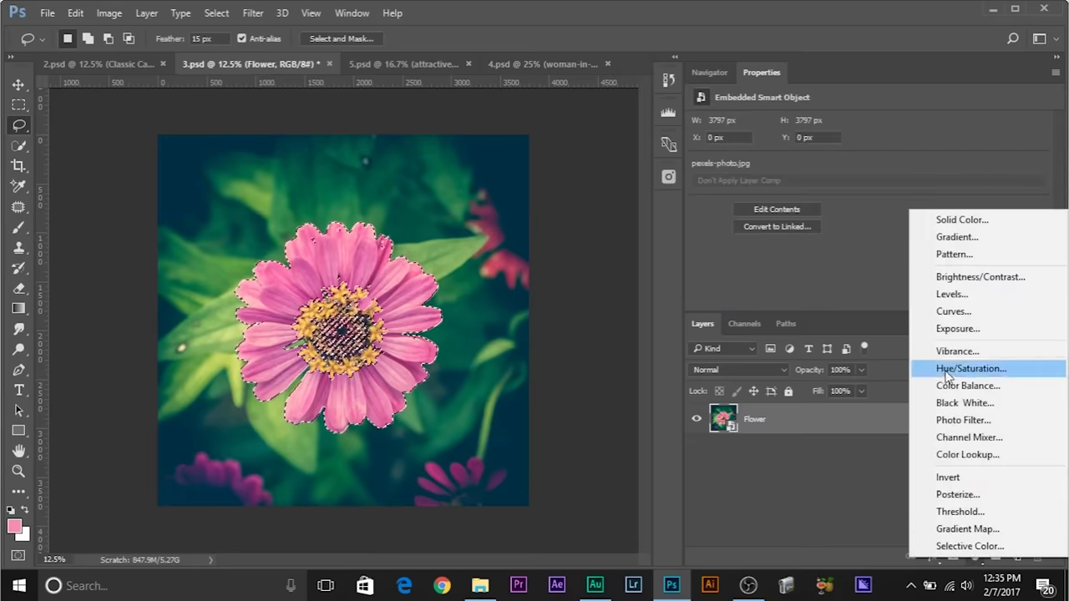
click(970, 368)
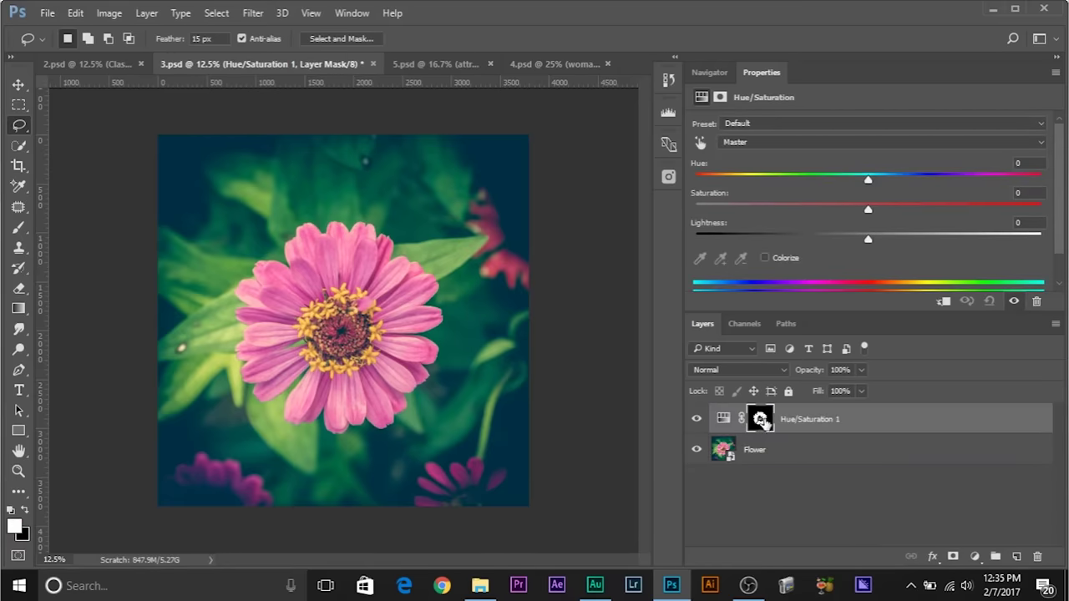
alt+click(765, 421)
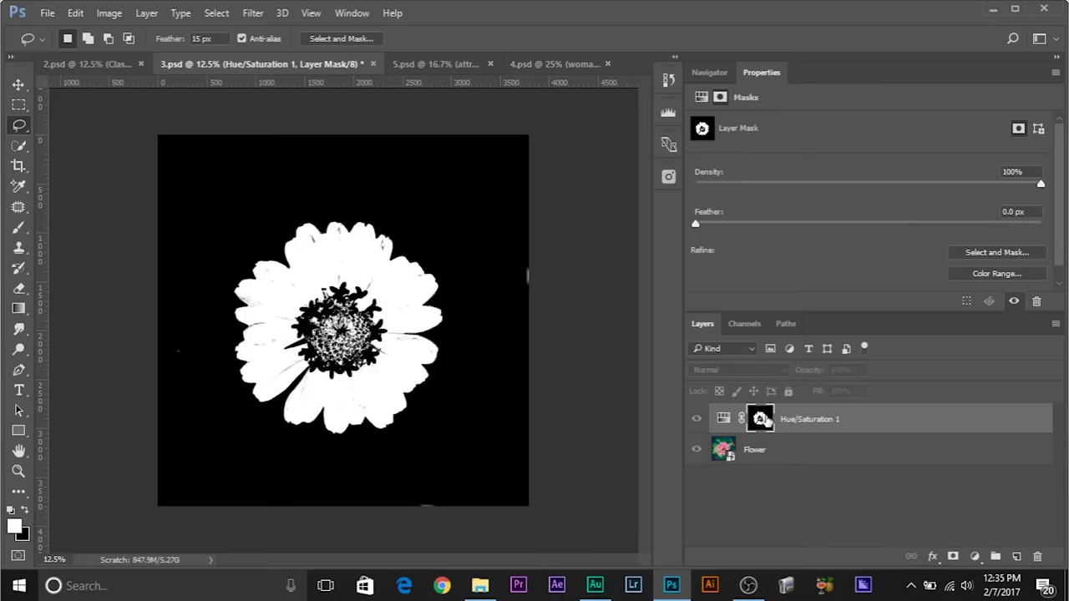
alt+click(767, 420)
click(724, 417)
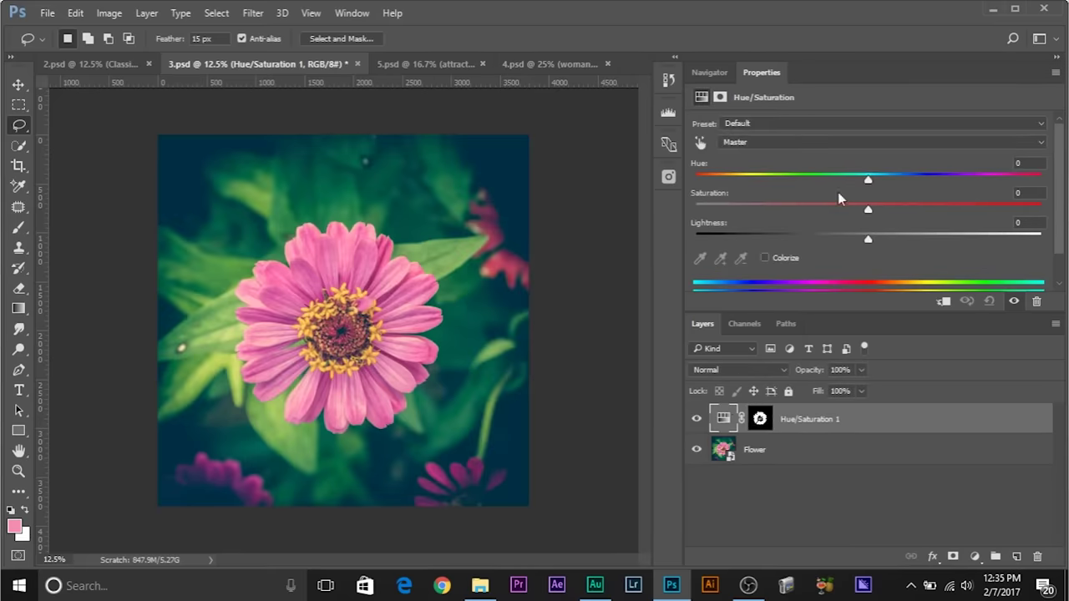
- Try a Hue of -180 on the petals, and colorize them with Hue 56 and Saturation 43
drag(870, 186, 676, 170)
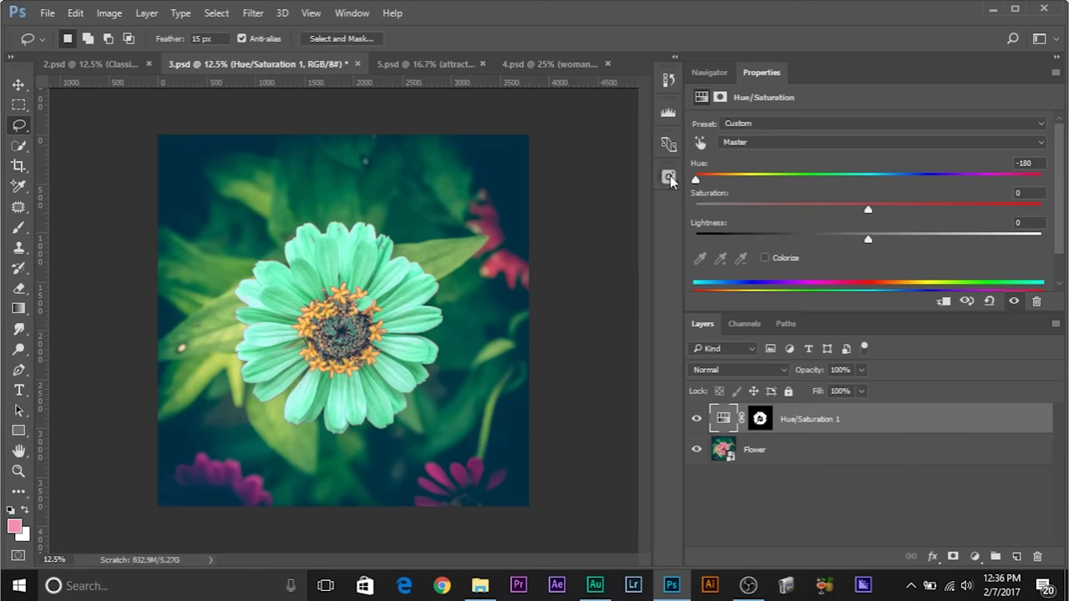
click(764, 259)
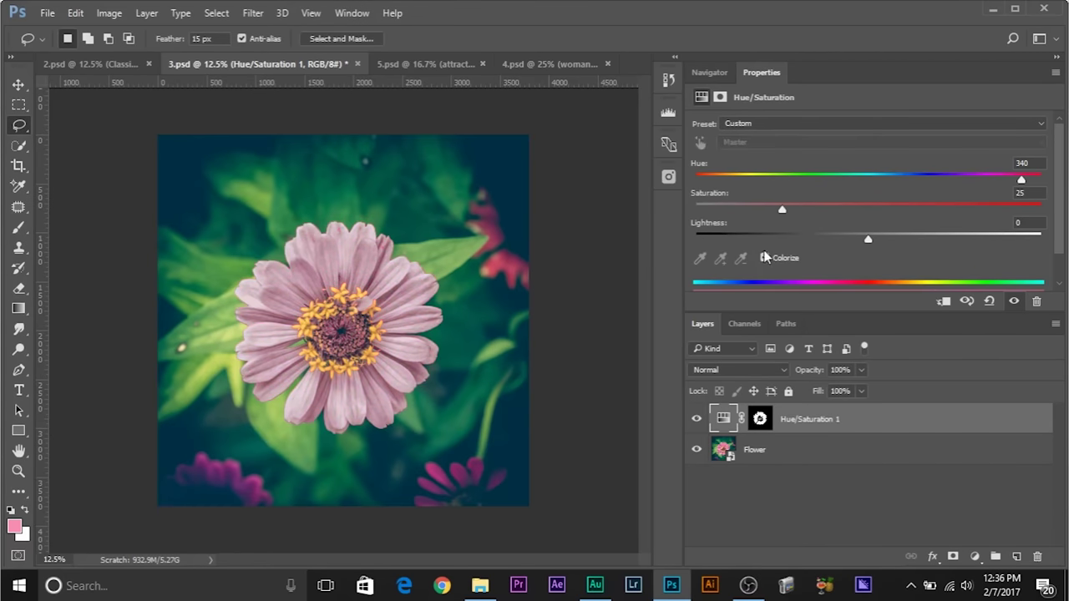
scroll(804, 252, down, 1)
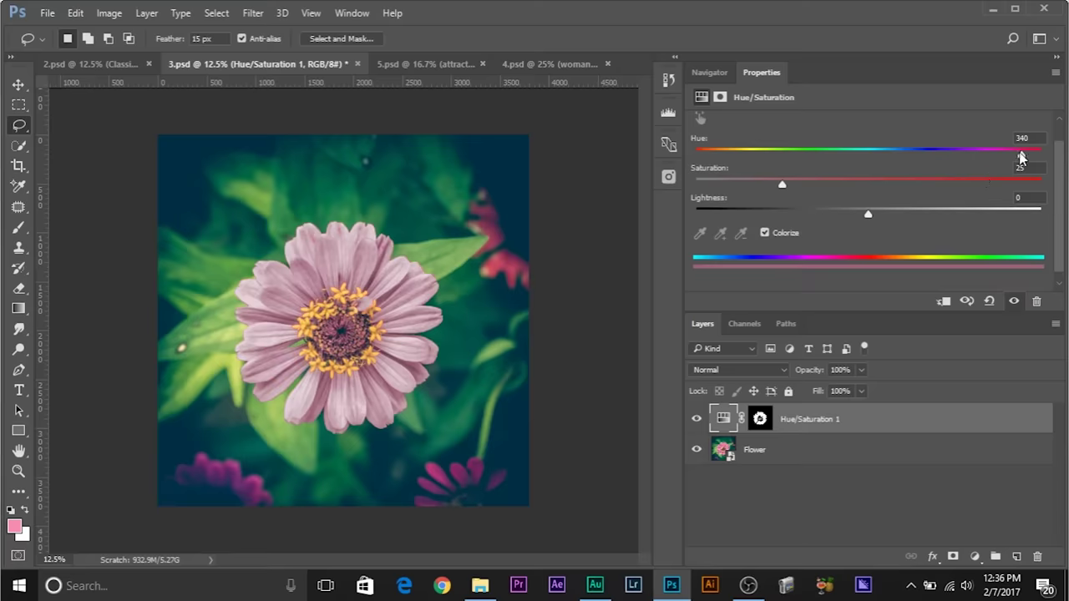
drag(1022, 157, 870, 188)
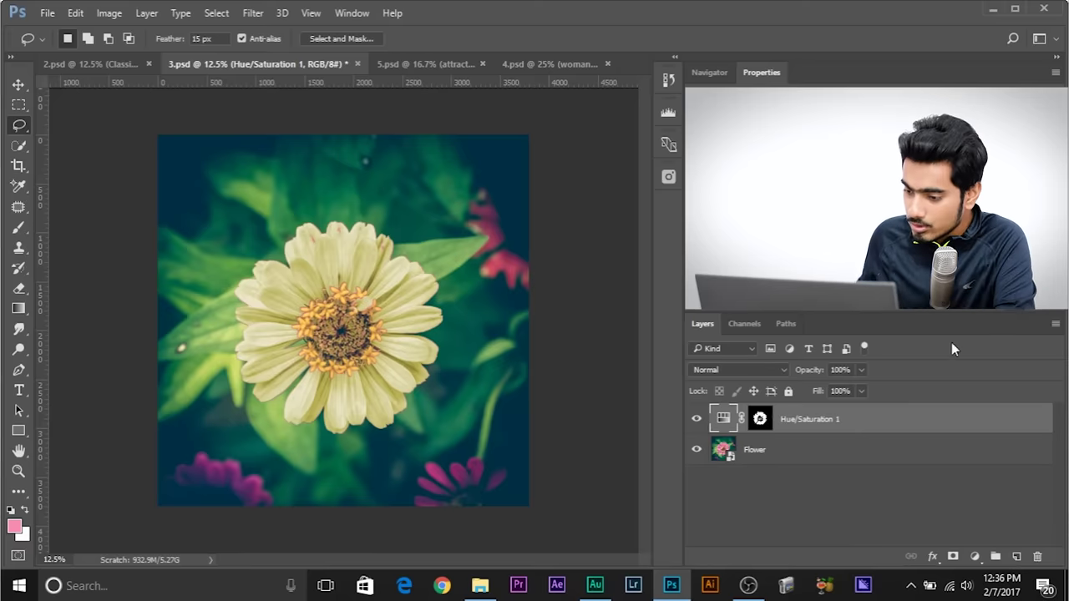
- Add a Brightness/Contrast adjustment layer with Brightness -41 and Contrast 46
click(975, 557)
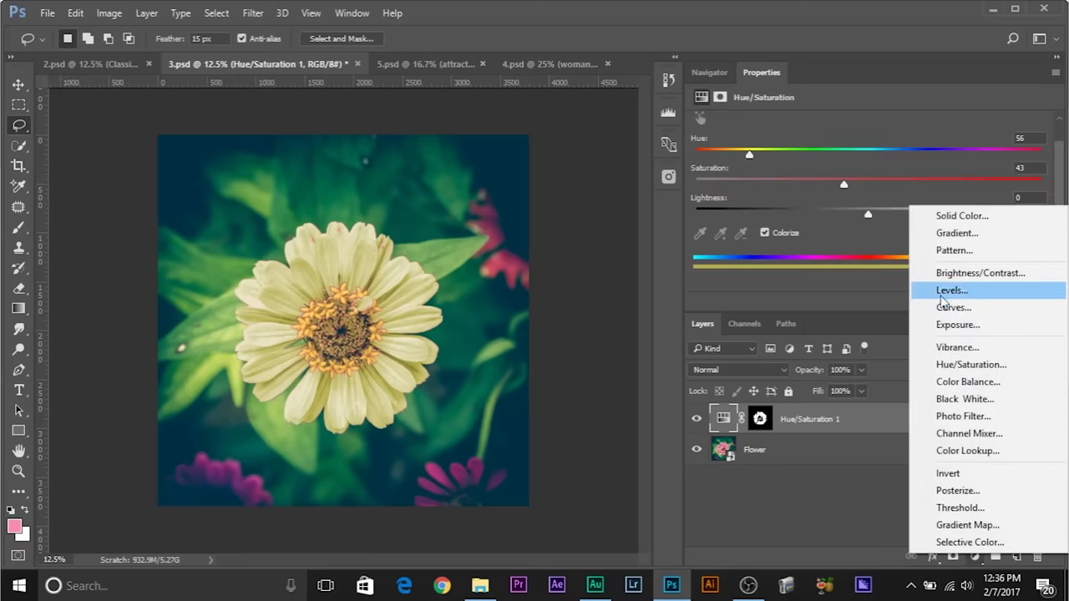
click(968, 273)
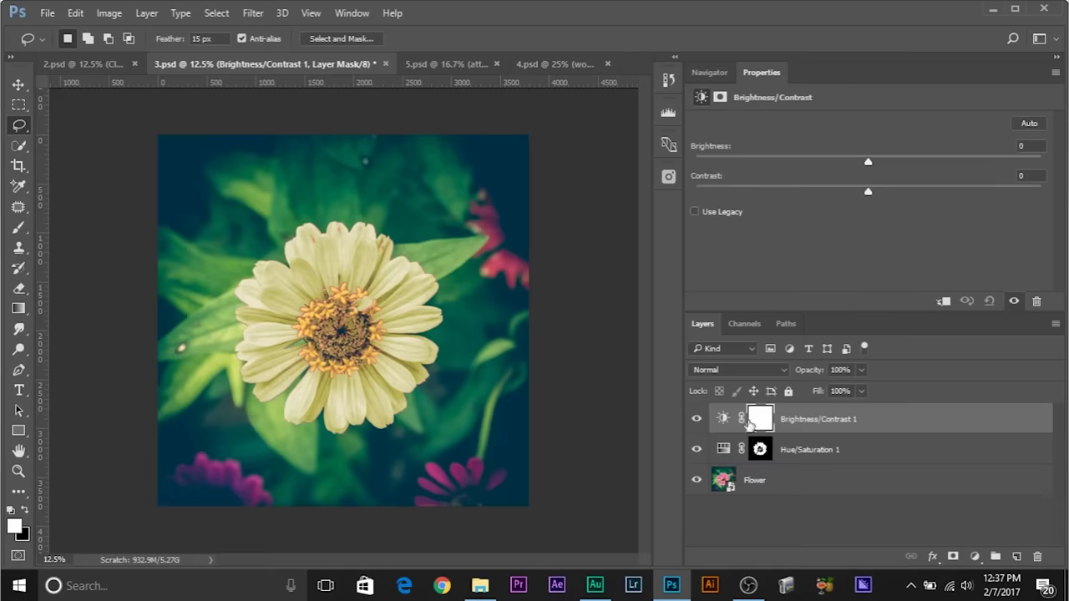
drag(867, 165, 827, 170)
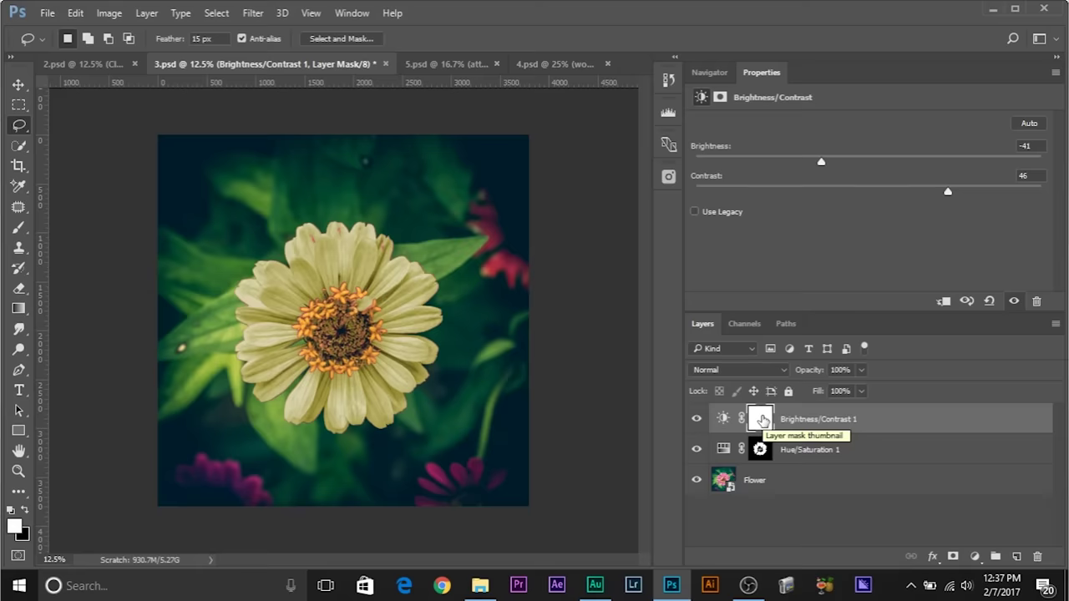
- Replace the Brightness/Contrast layer's mask with the flower mask from the Hue/Saturation layer and reopen the adjustment's settings
drag(762, 452, 760, 423)
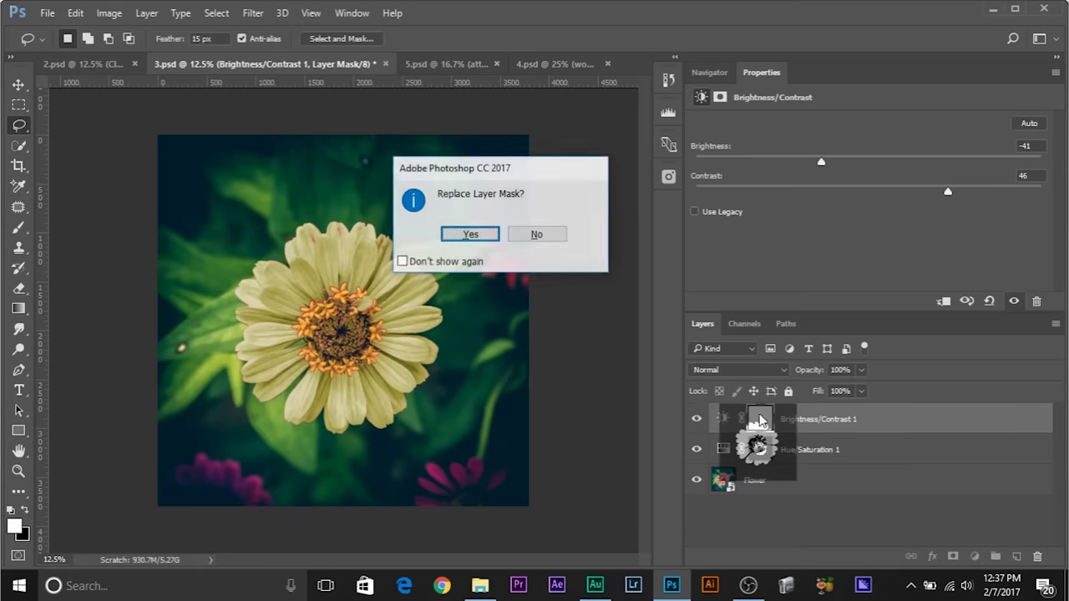
click(470, 235)
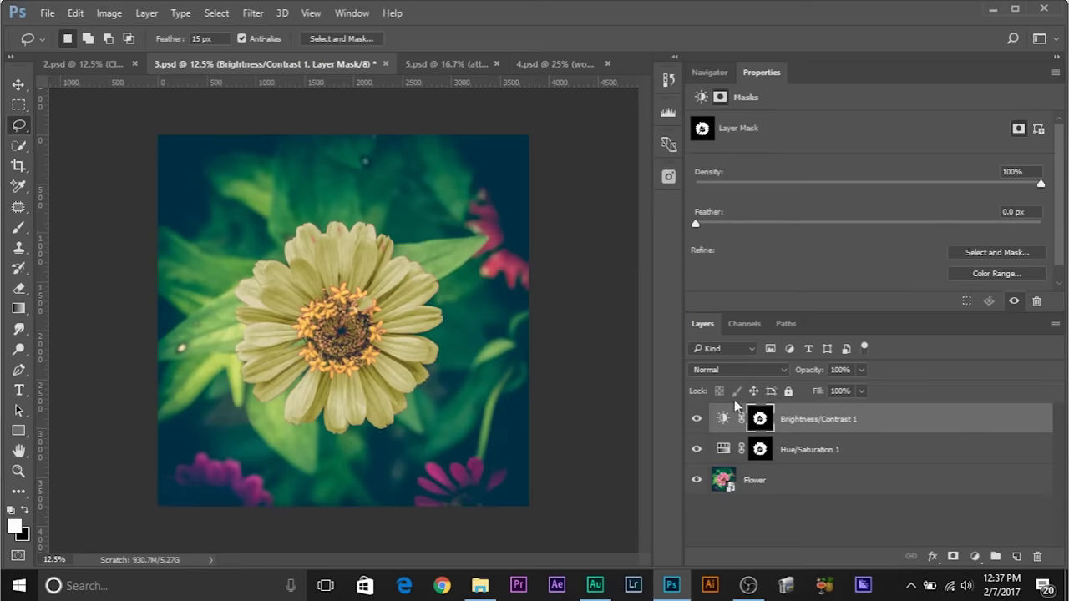
click(723, 419)
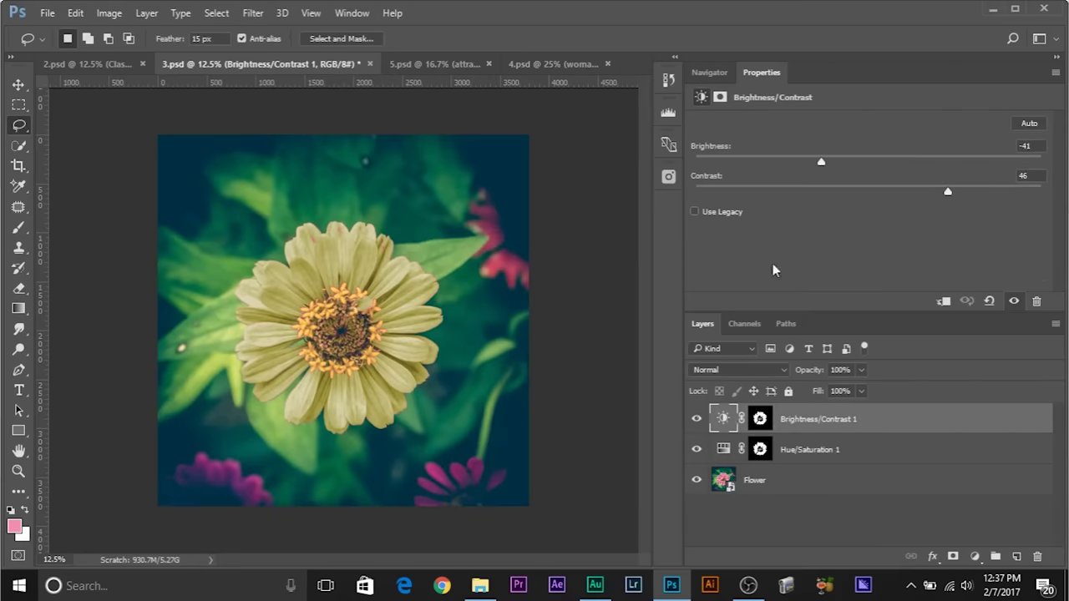
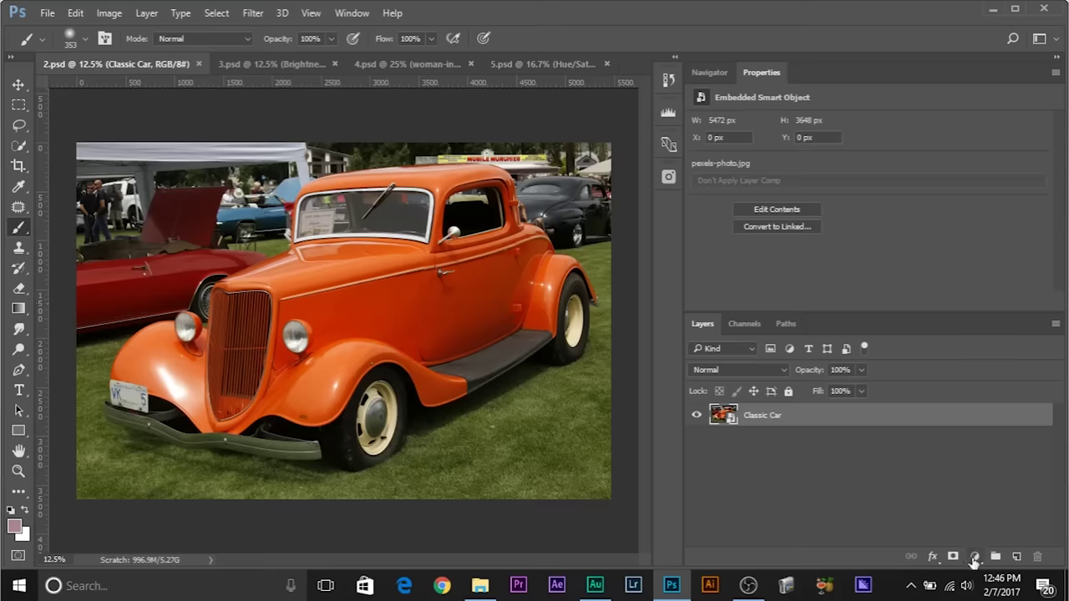
- Add a Hue/Saturation adjustment layer to the classic car photo and target its colour range by sampling the orange bodywork
click(973, 556)
click(960, 368)
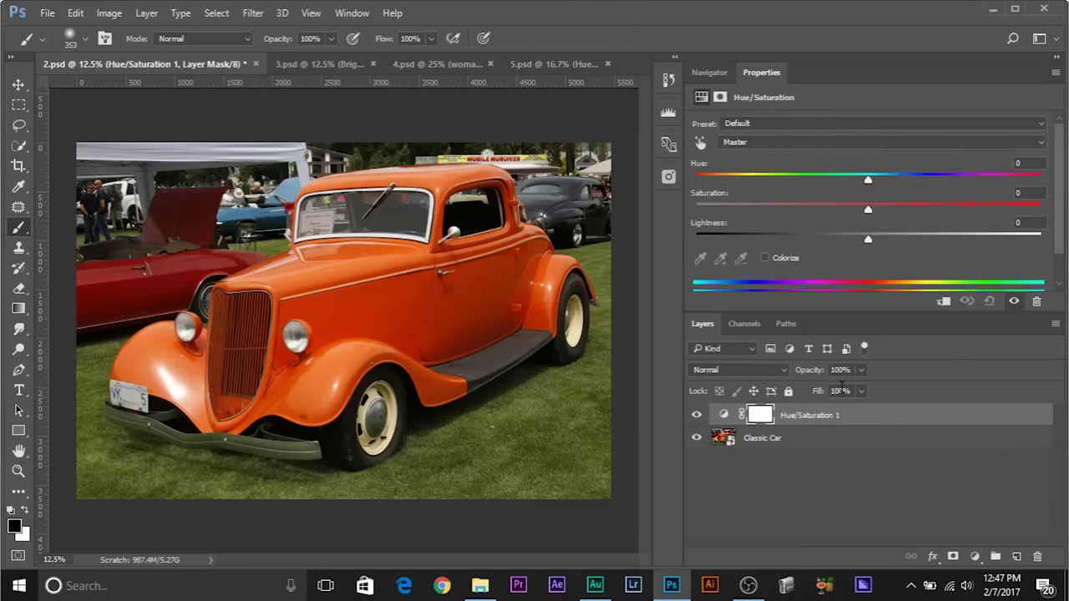
click(919, 142)
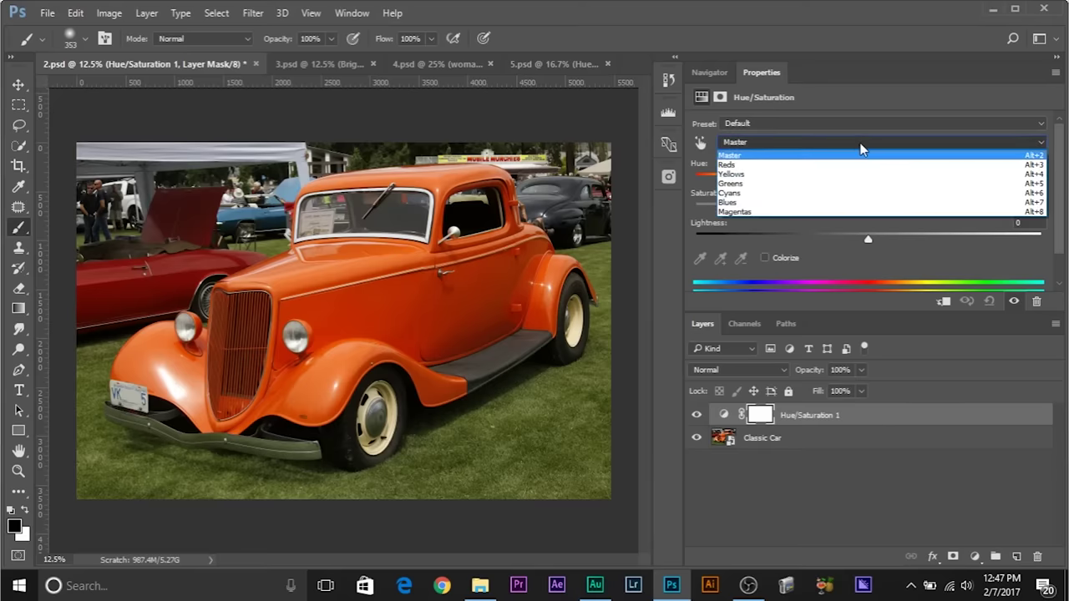
click(860, 155)
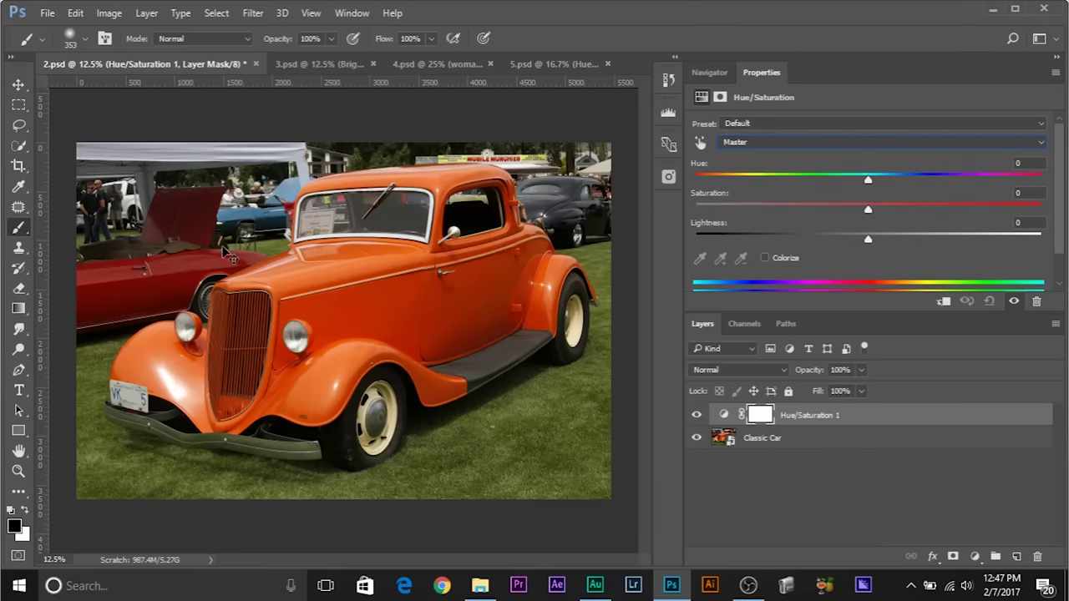
scroll(226, 251, up, 2)
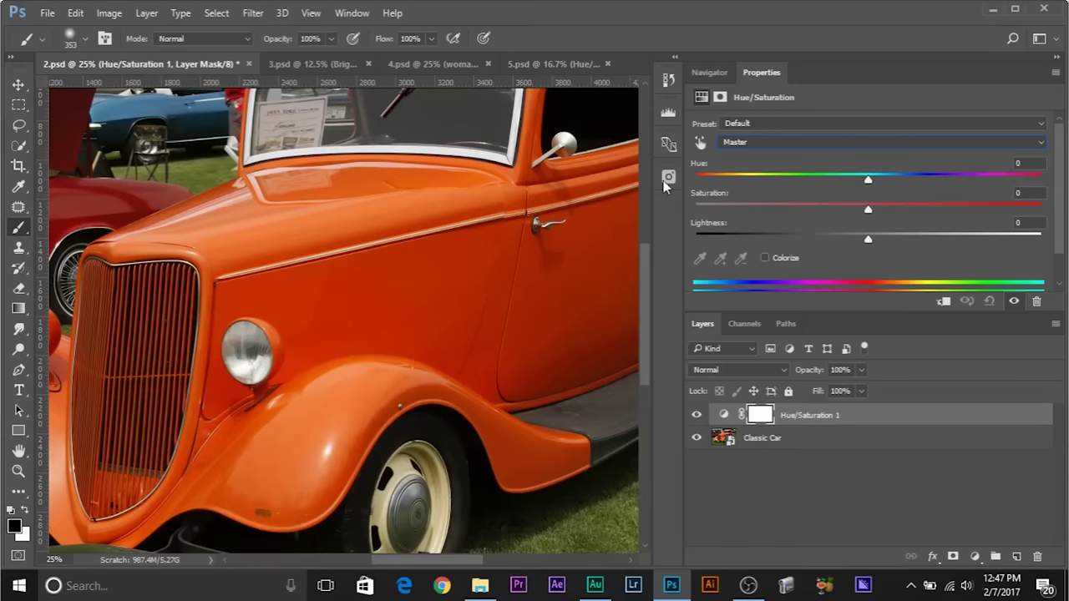
click(700, 143)
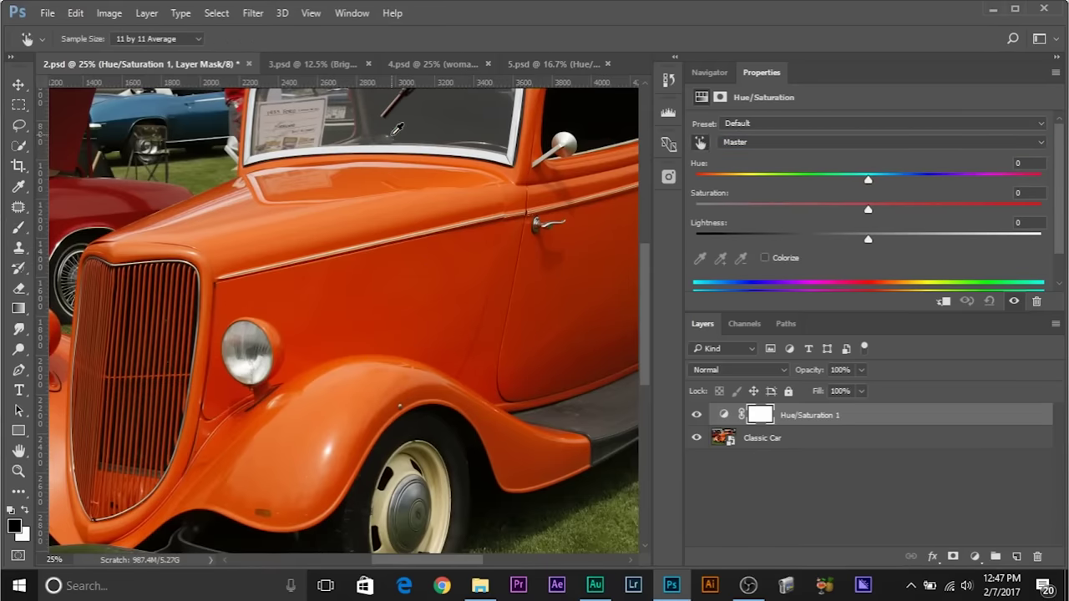
click(388, 270)
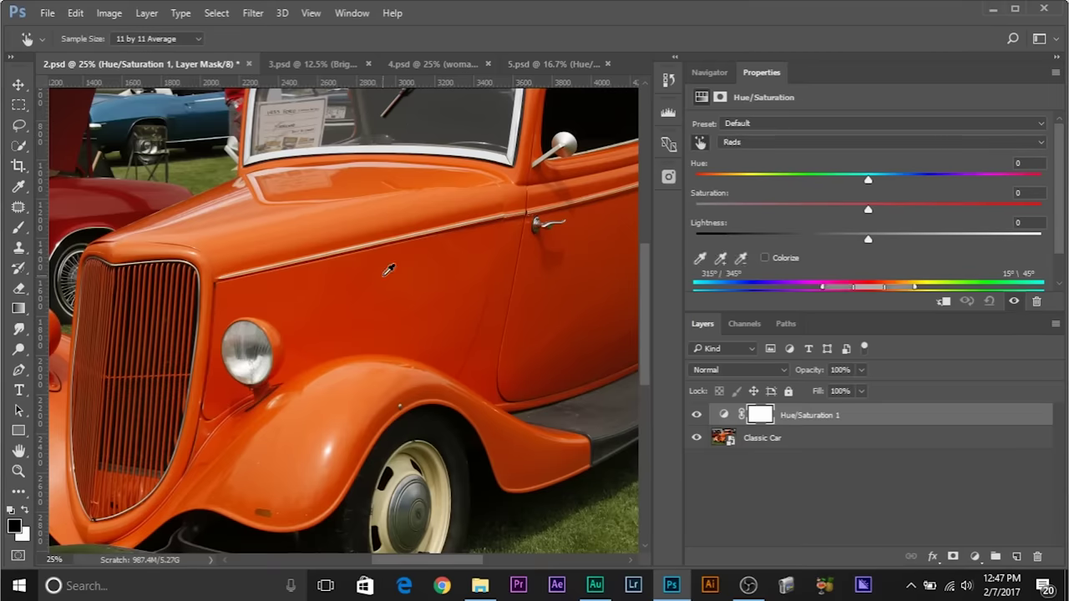
- Enlarge the adjustment settings area to show the full colour range bars and set the Reds hue to -180
scroll(388, 270, down, 2)
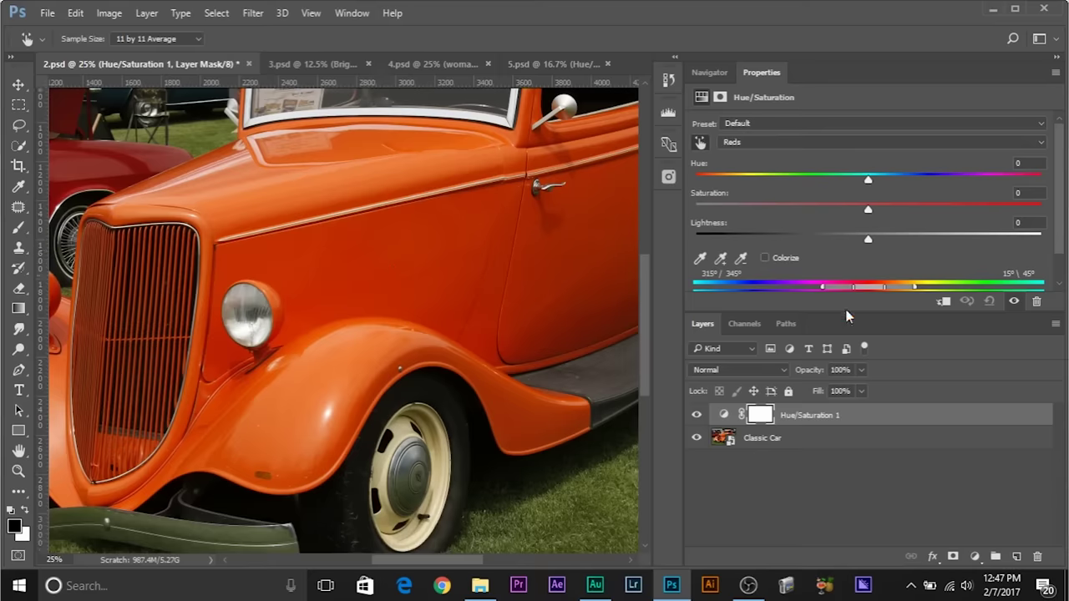
key(ctrl+minus)
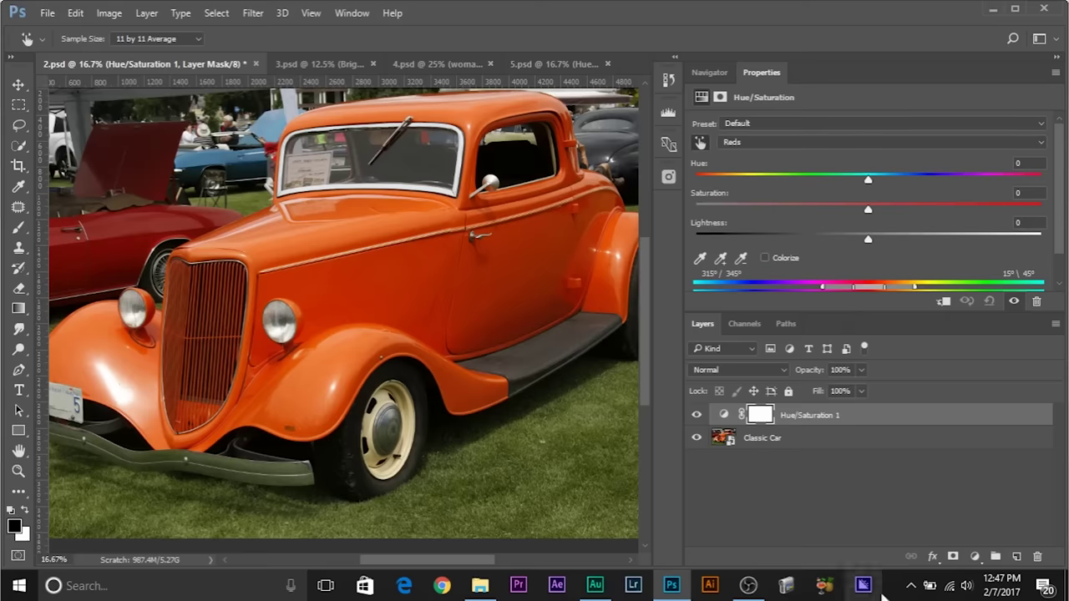
drag(849, 312, 849, 366)
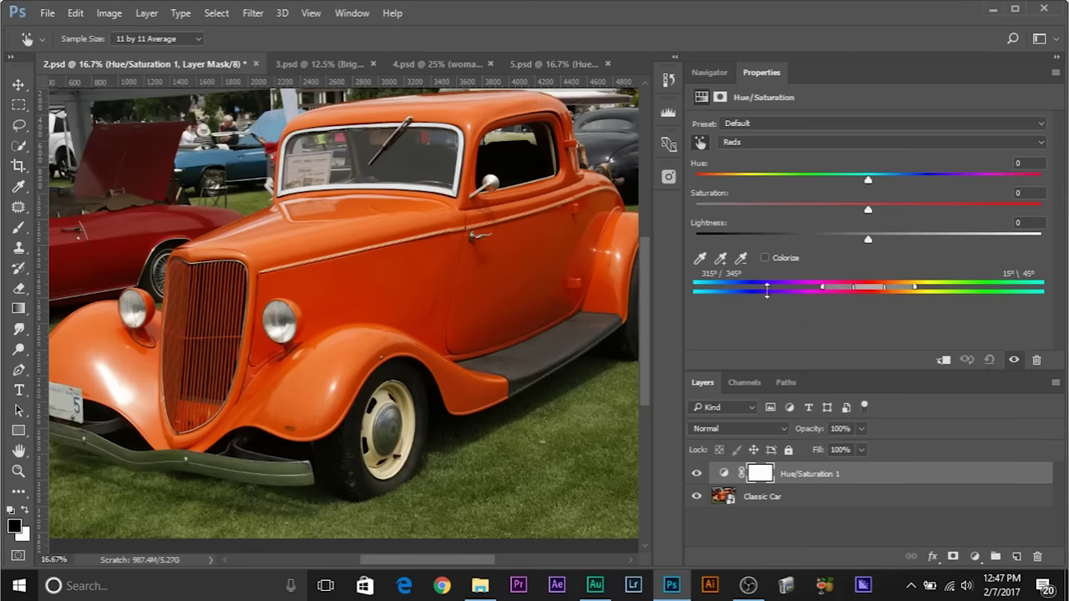
drag(683, 261, 599, 247)
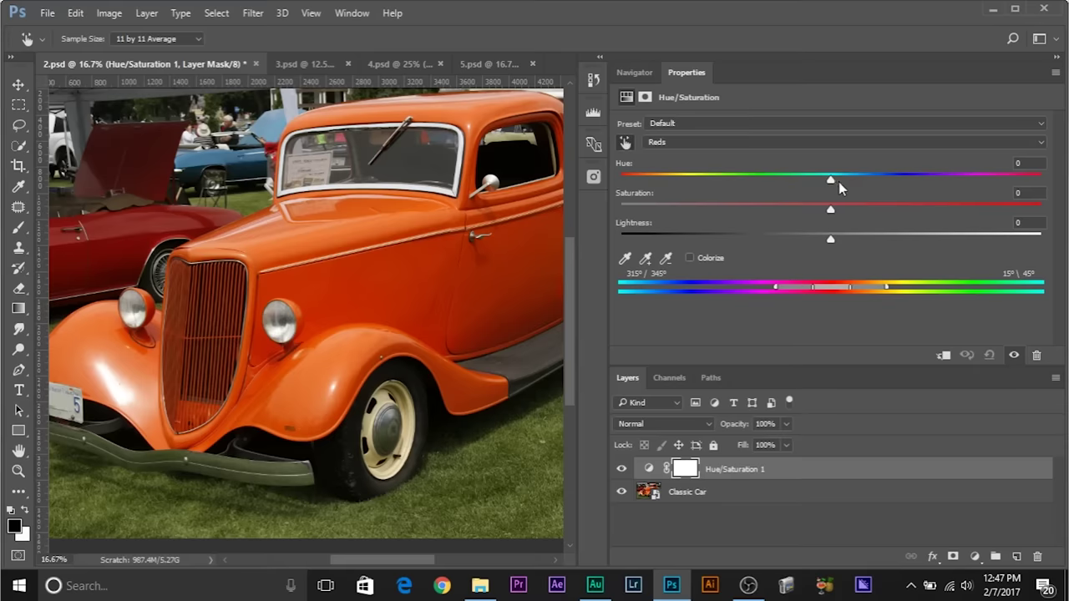
drag(834, 179, 458, 163)
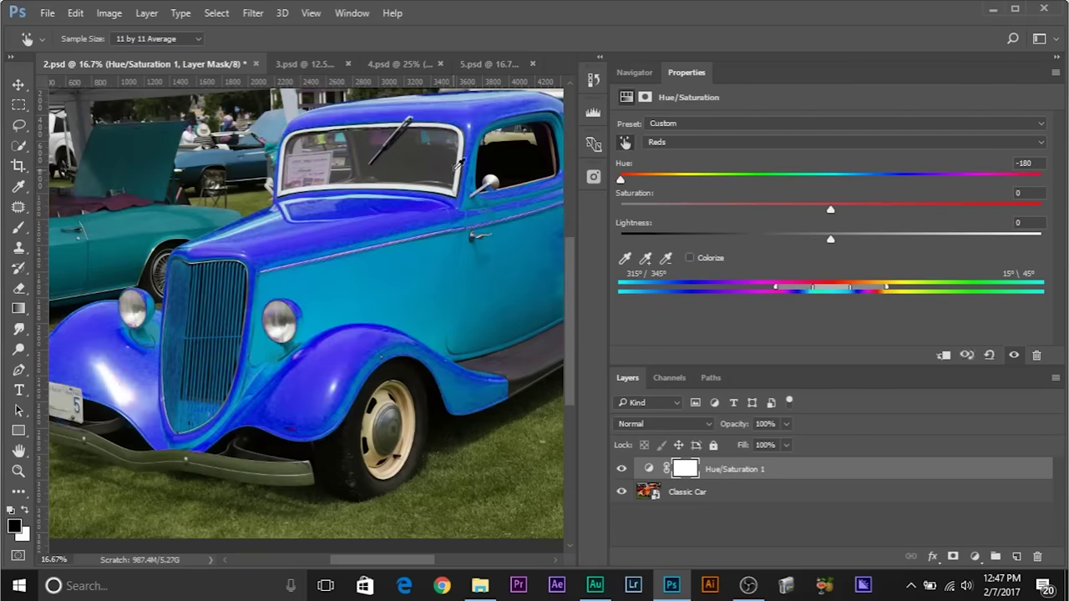
- Compare the whole car before and after by hiding and showing the Hue/Saturation layer
scroll(458, 163, down, 2)
scroll(458, 163, up, 1)
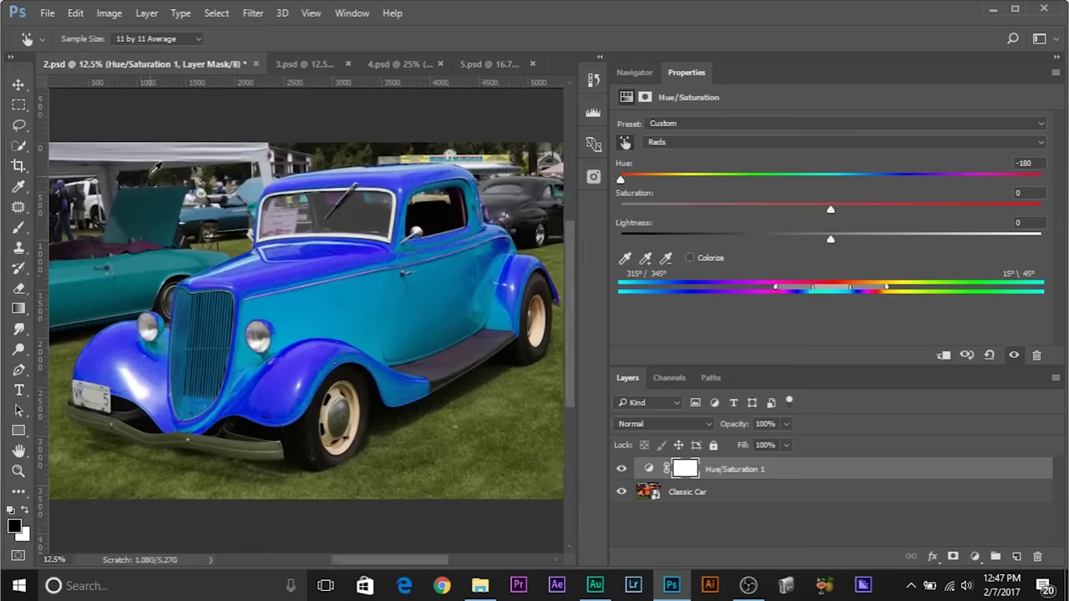
click(622, 469)
click(622, 468)
- Move the outer lower limit of the Reds range to 319° and set the Reds hue to +180
key(ctrl+plus)
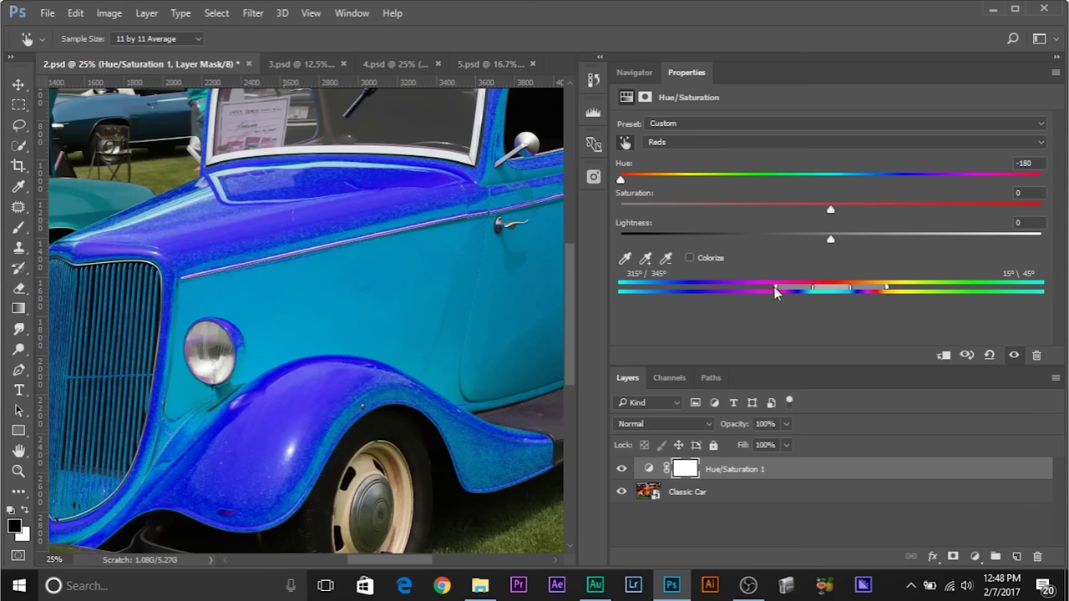
drag(776, 289, 795, 299)
drag(620, 179, 1042, 180)
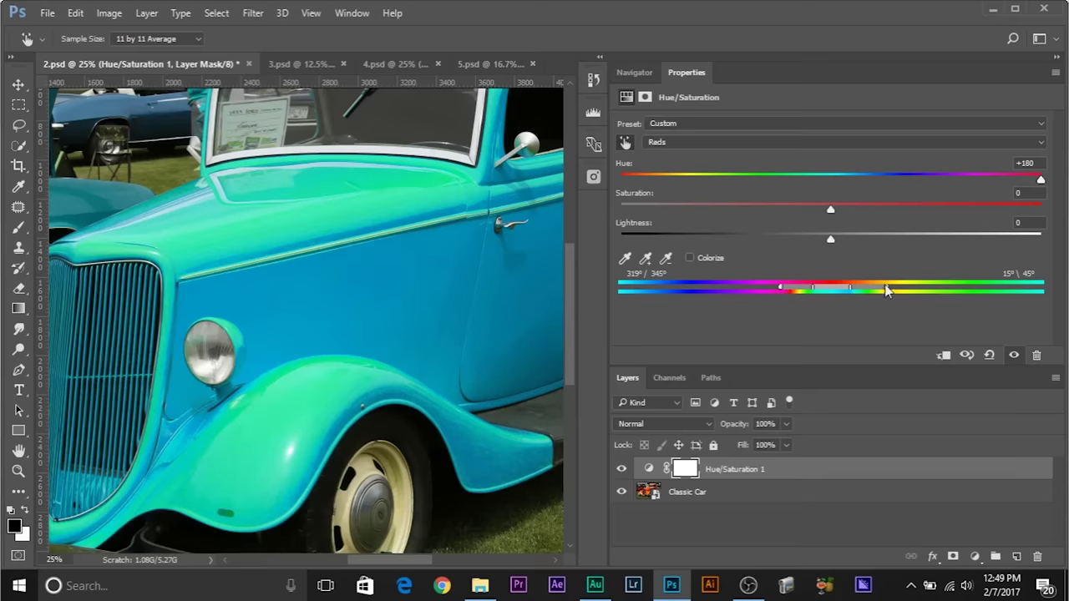
- Try extending the Reds range's outer upper limit to 61°, and narrow the range to outer limits of 343° and 4°
drag(886, 290, 910, 289)
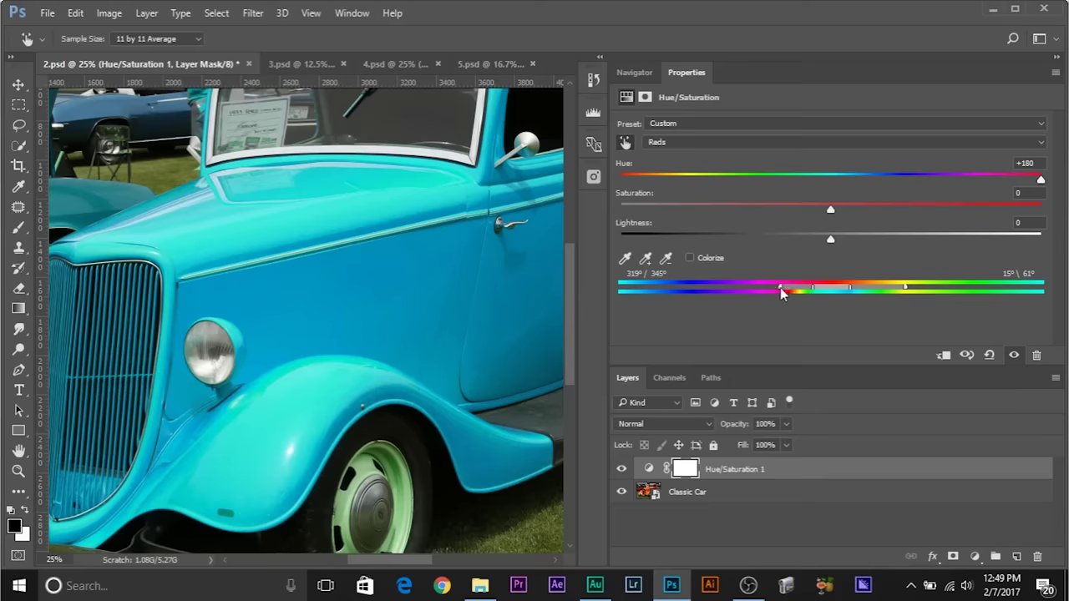
drag(779, 287, 810, 287)
drag(905, 288, 837, 289)
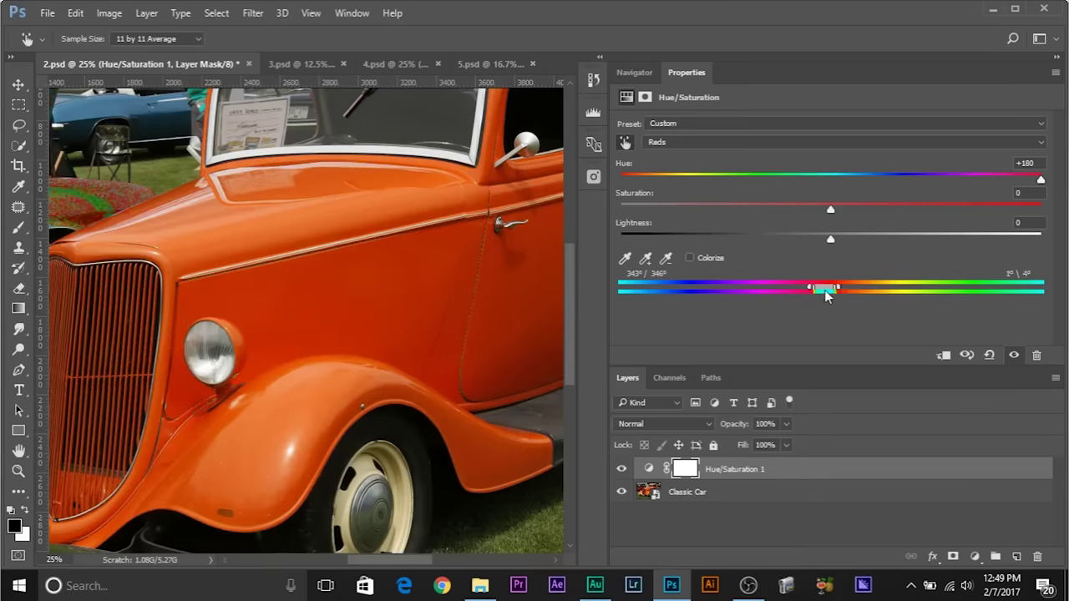
- Shift the Reds range onto the orange bodywork and widen its falloff, giving limits of 338°/5° and 30°\58°
drag(825, 292, 863, 291)
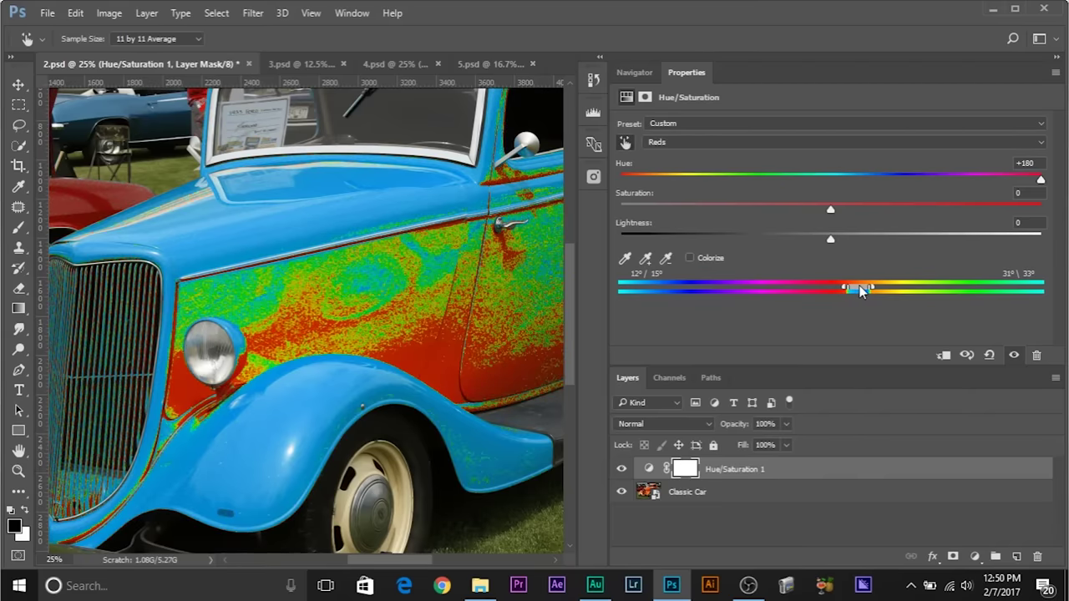
drag(860, 291, 852, 292)
key(ctrl+minus)
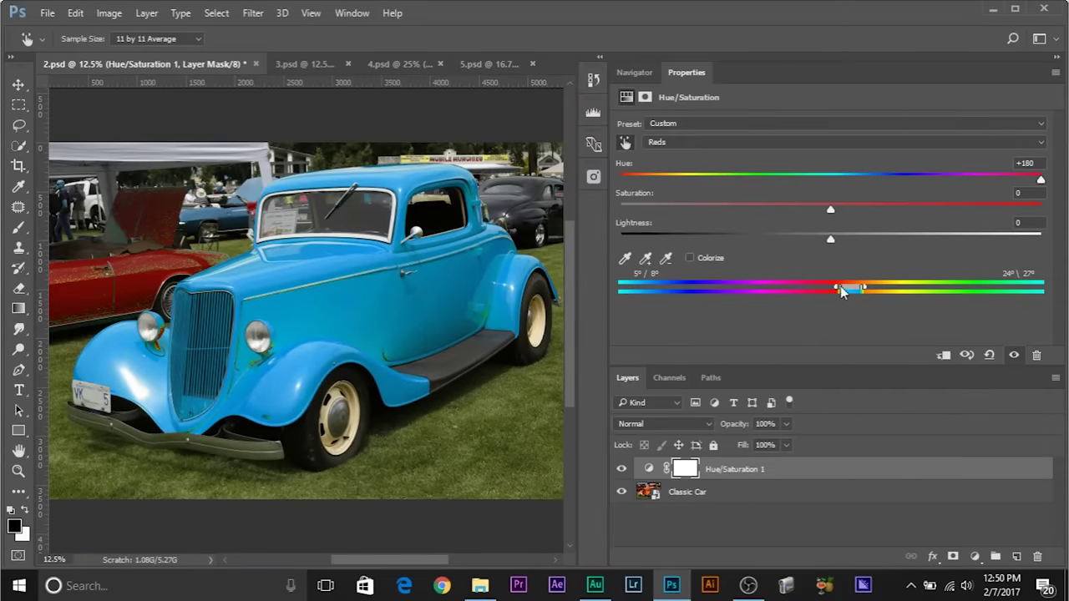
drag(841, 291, 902, 291)
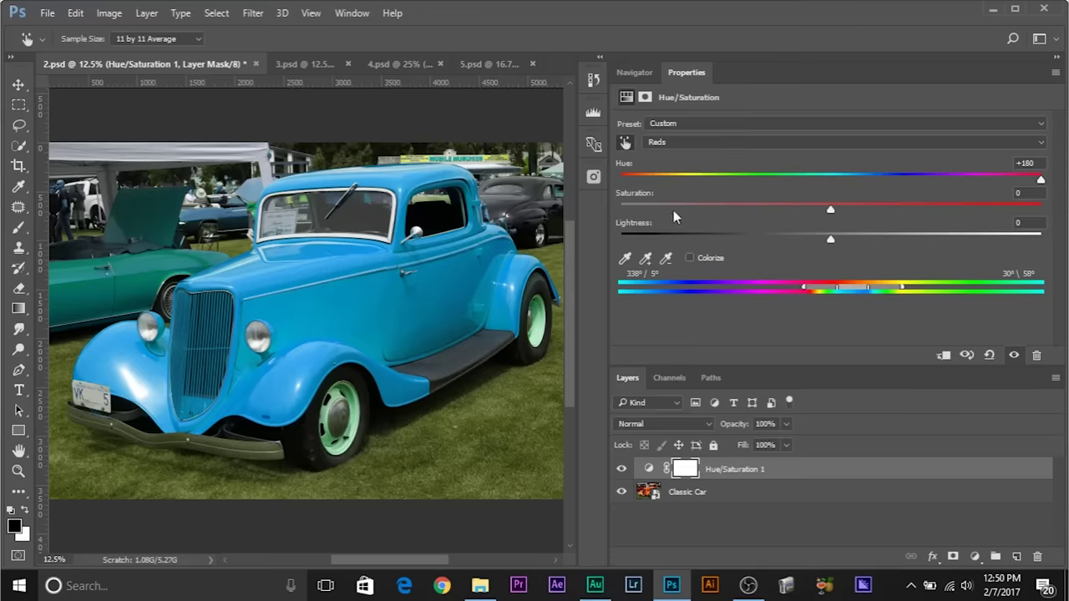
- Turn the orange car white by setting the Reds hue to +132, saturation to -28 and lightness to +100
drag(634, 177, 1001, 177)
drag(830, 212, 773, 210)
drag(830, 242, 422, 244)
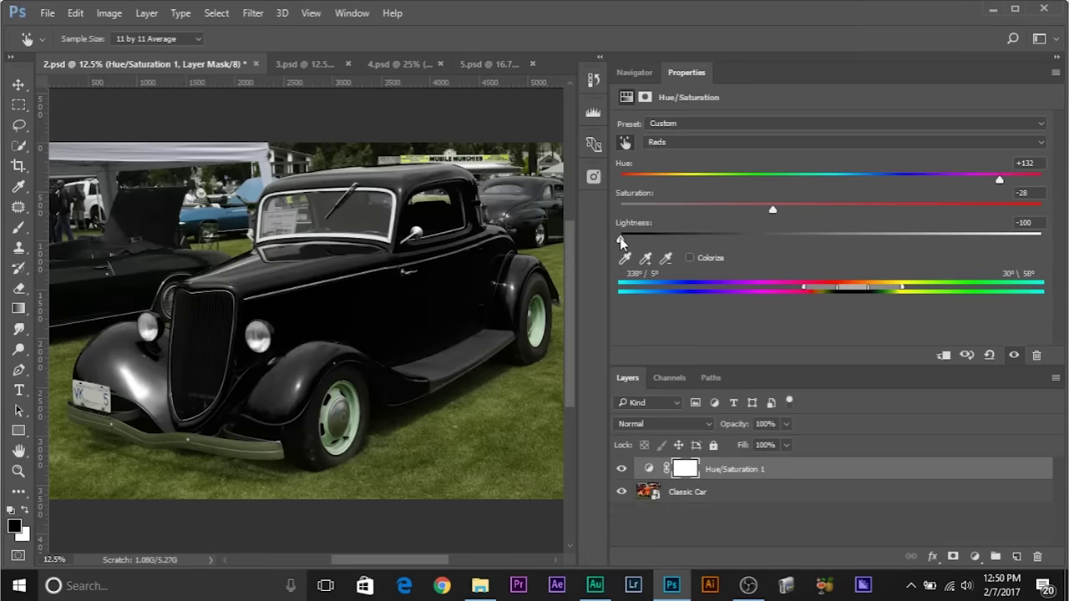
drag(619, 241, 1040, 238)
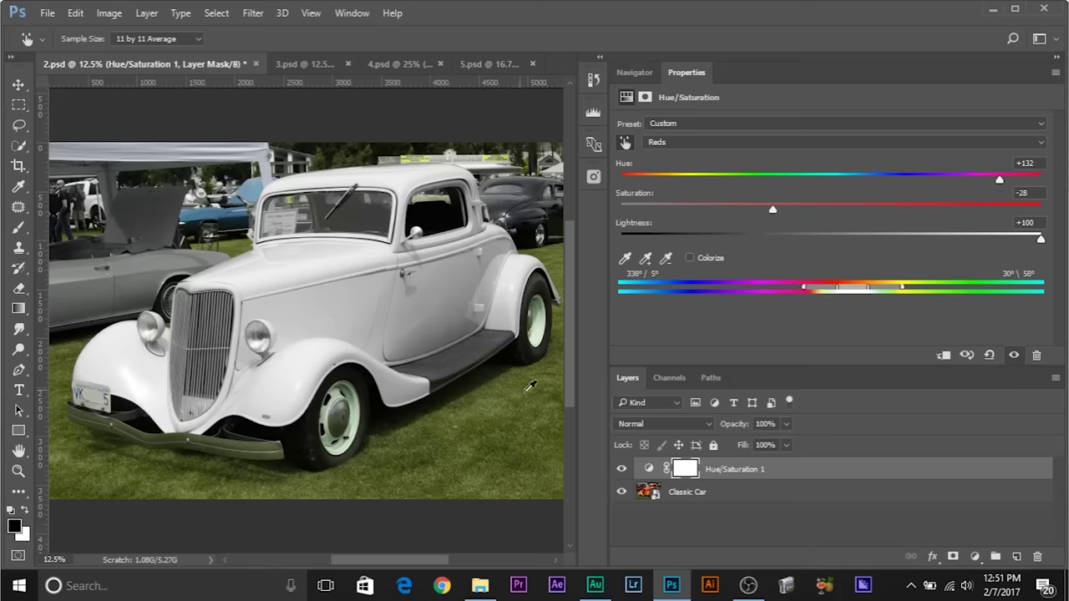
- Compare the image with and without the Hue/Saturation adjustment, inspecting the original red car in the background
click(620, 470)
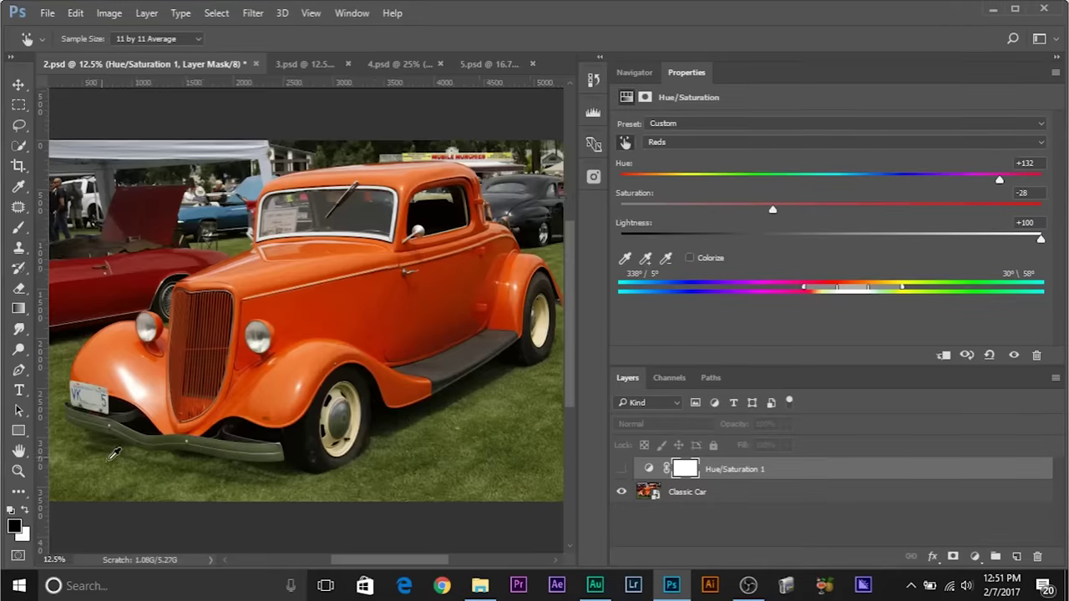
key(ctrl+plus)
key(ctrl+plus)
key(ctrl+plus)
key(ctrl+minus)
drag(83, 280, 645, 323)
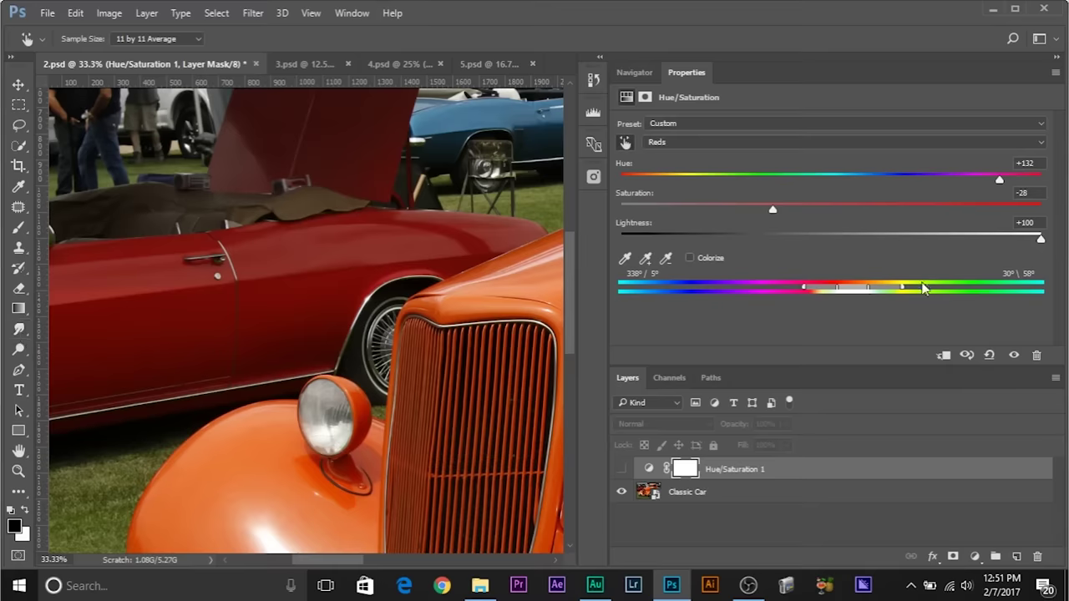
key(ctrl+minus)
key(ctrl+minus)
key(ctrl+minus)
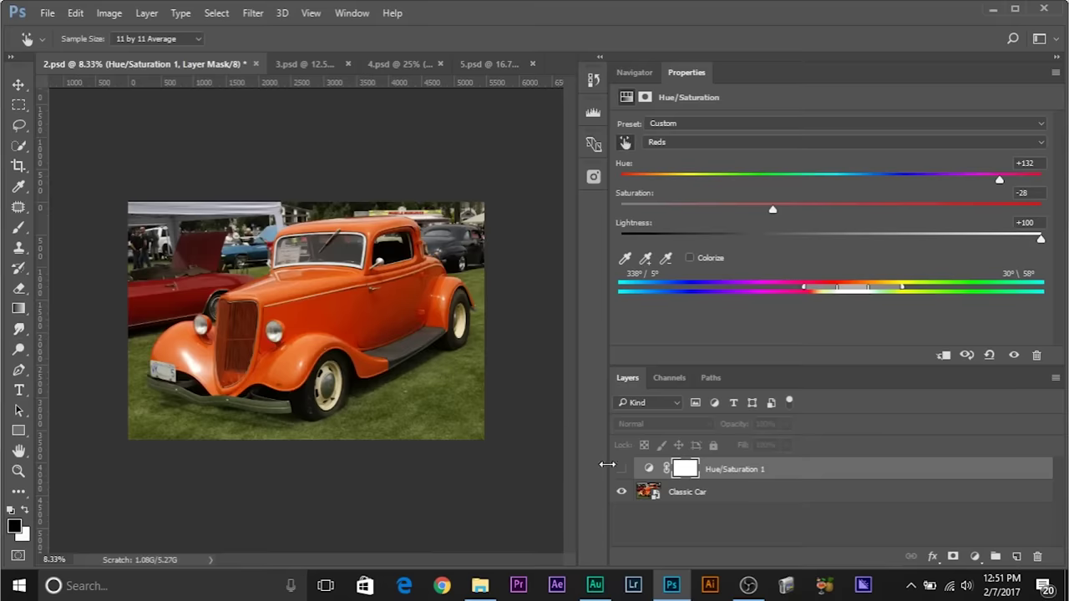
click(622, 469)
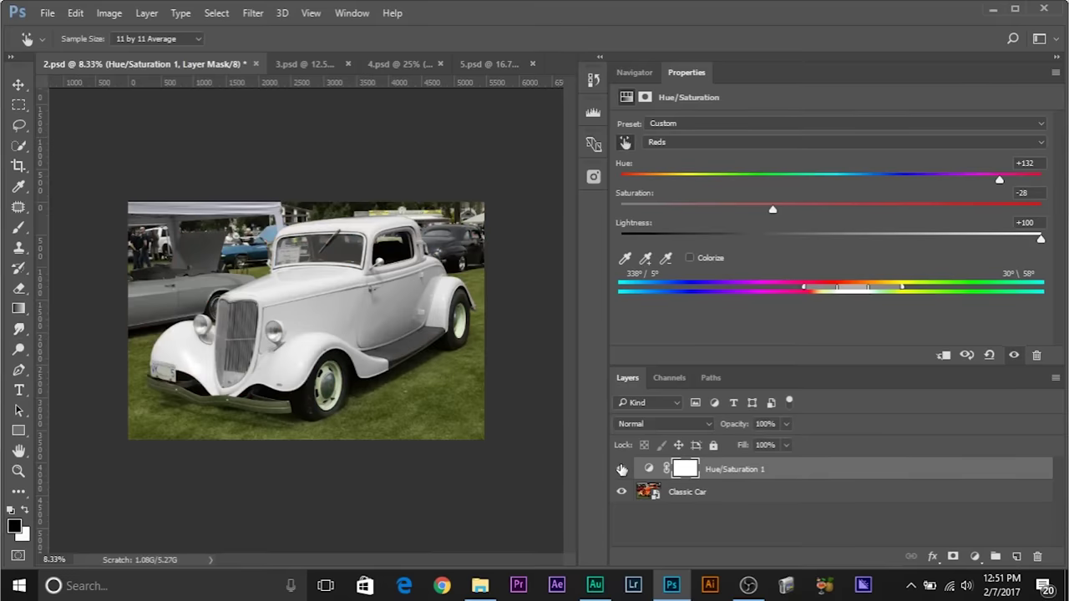
- Select the body of the background car beside the white car's grille using the Quick Selection tool
drag(749, 450, 785, 446)
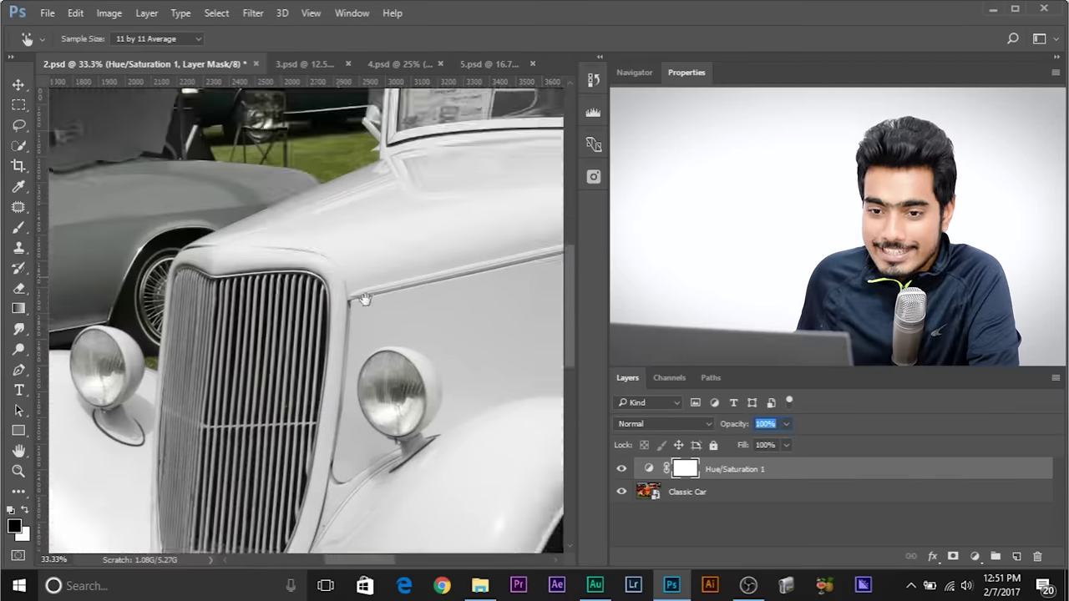
drag(93, 233, 373, 317)
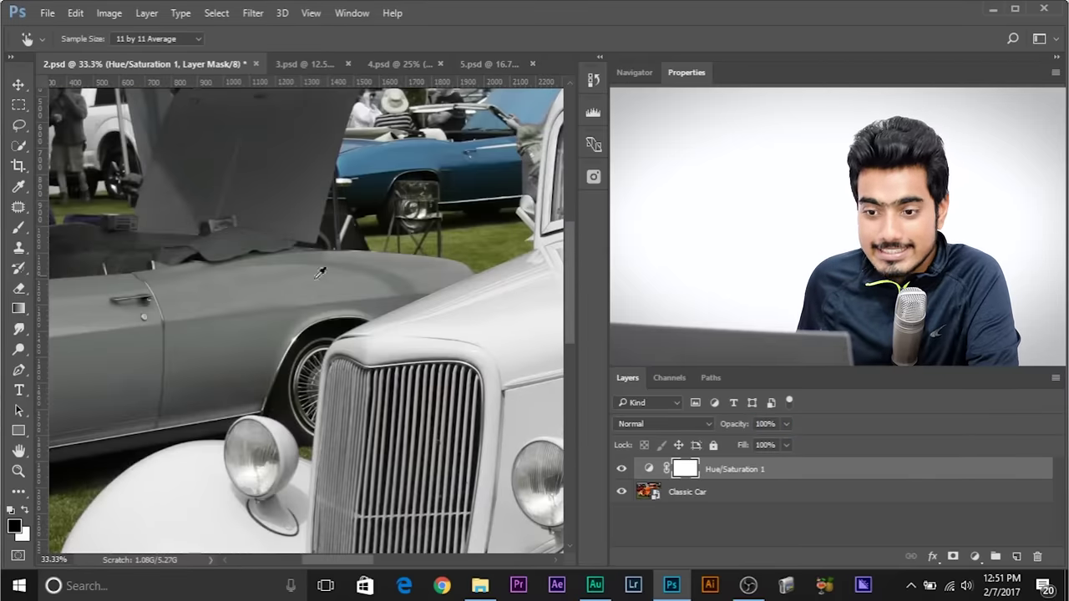
click(19, 148)
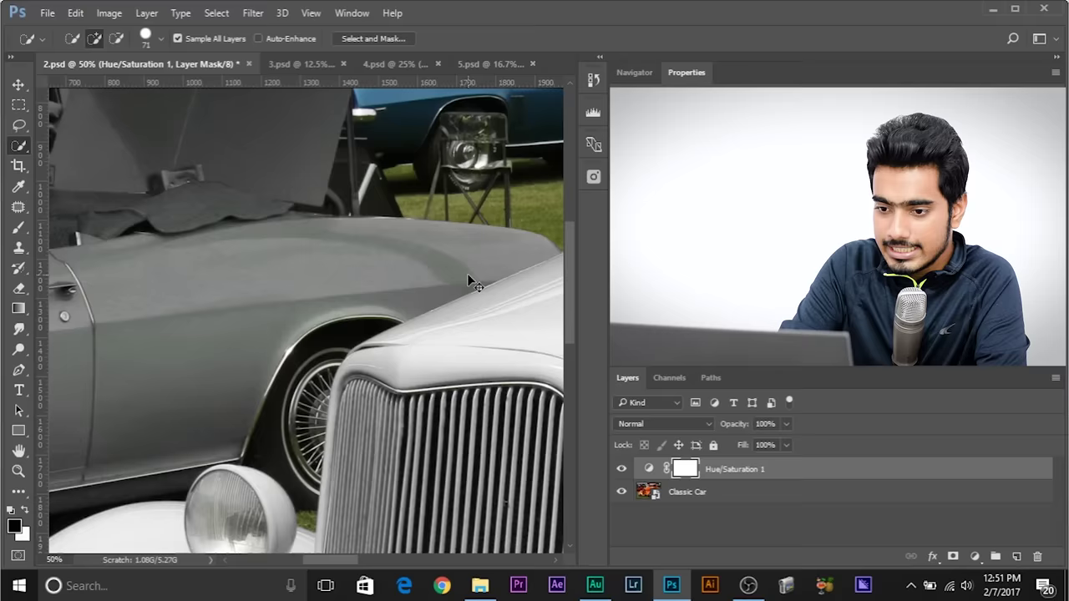
ctrl+click(467, 276)
drag(435, 255, 416, 243)
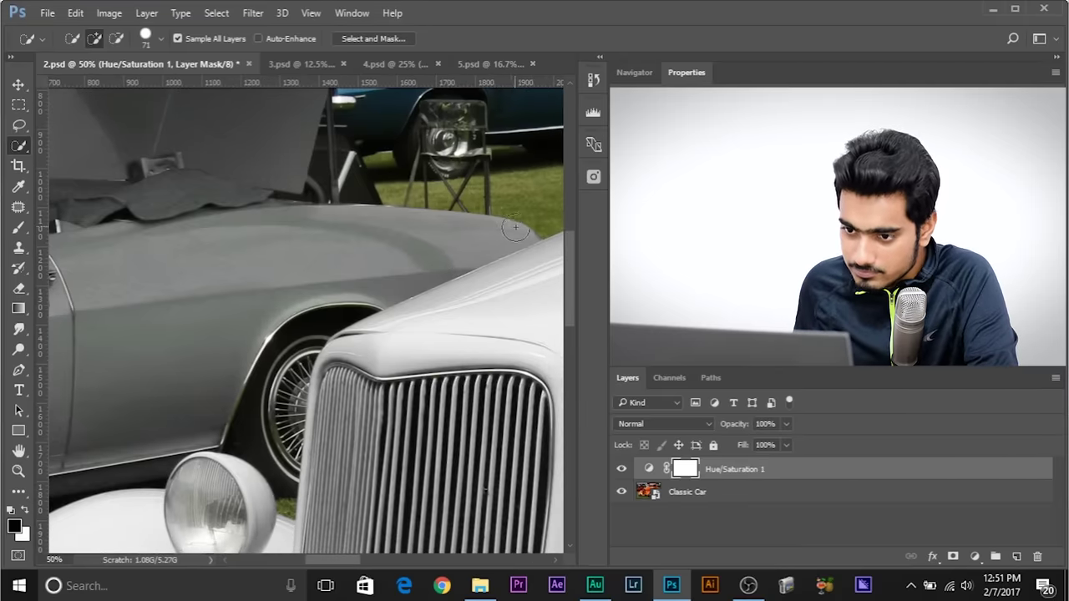
drag(388, 282, 353, 299)
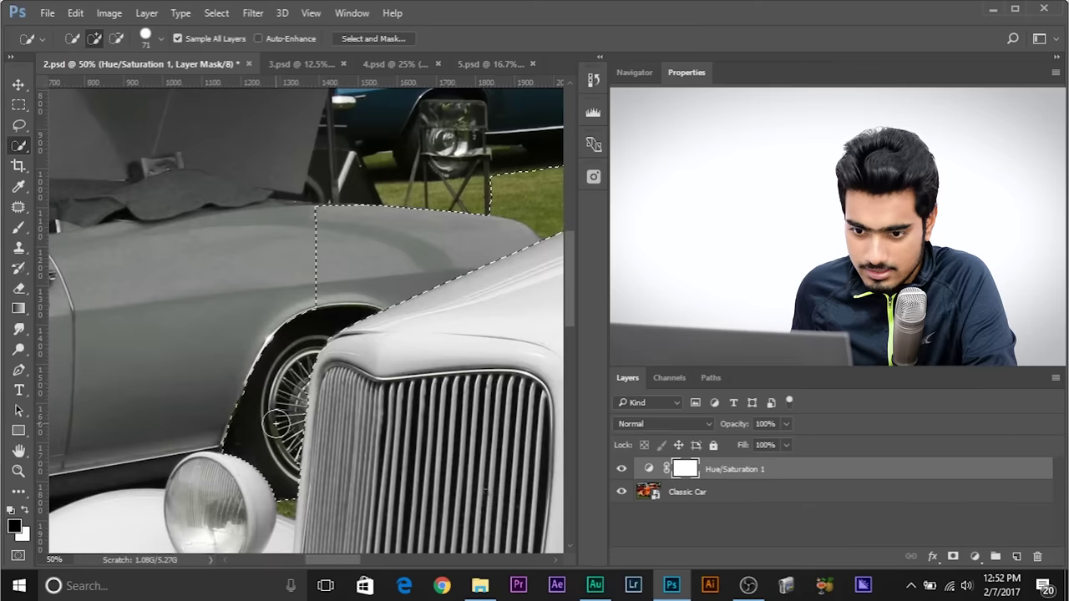
drag(248, 309, 341, 171)
mouse_move(305, 281)
mouse_down()
mouse_move(238, 287)
mouse_move(221, 309)
mouse_move(167, 324)
mouse_up()
- Refine the selection edge so it follows the outer rim of the white car's headlight, leaving the headlight out
key(ctrl+plus)
key(ctrl+plus)
key(ctrl+plus)
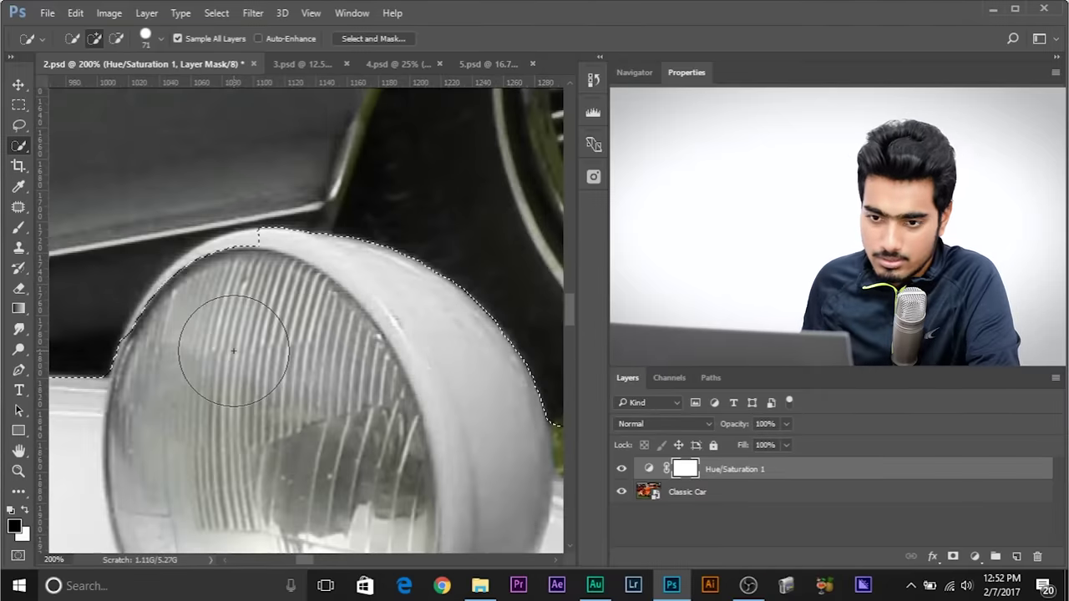
mouse_move(234, 351)
mouse_down()
mouse_move(226, 286)
mouse_move(239, 310)
mouse_move(193, 336)
mouse_up()
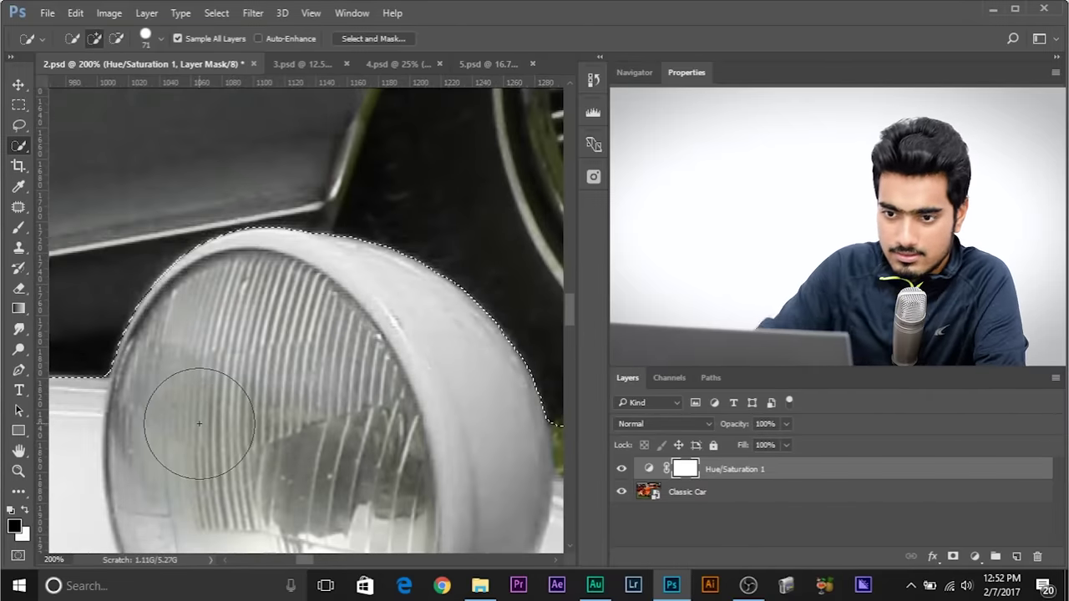
- Paint black on the Hue/Saturation mask inside the selection to restore the background car's body colour, and deselect
key(ctrl+minus)
key(ctrl+minus)
key(ctrl+minus)
key(ctrl+minus)
key(ctrl+minus)
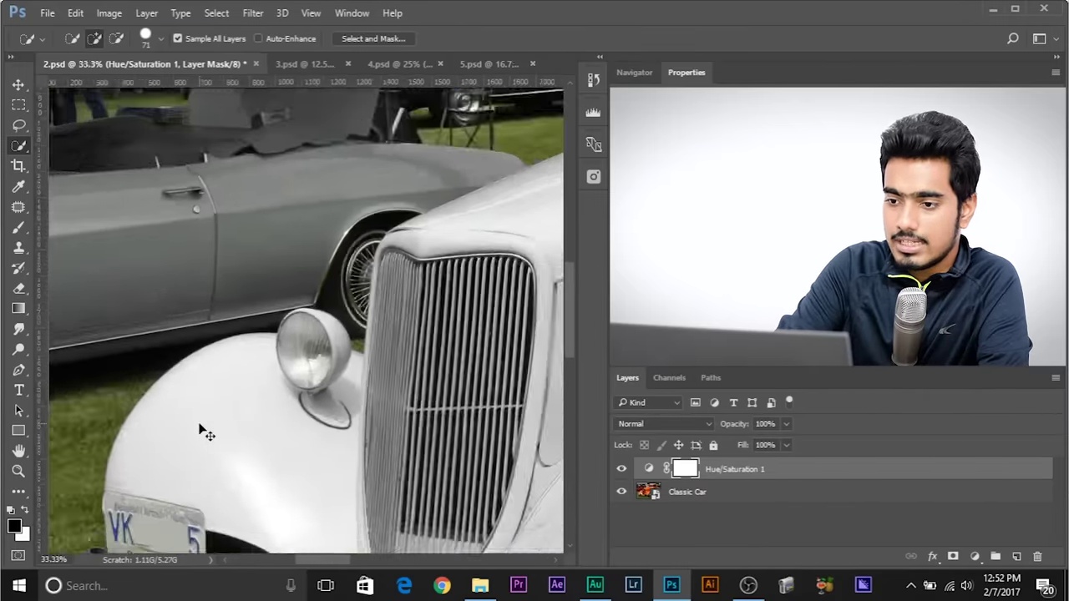
key(ctrl+minus)
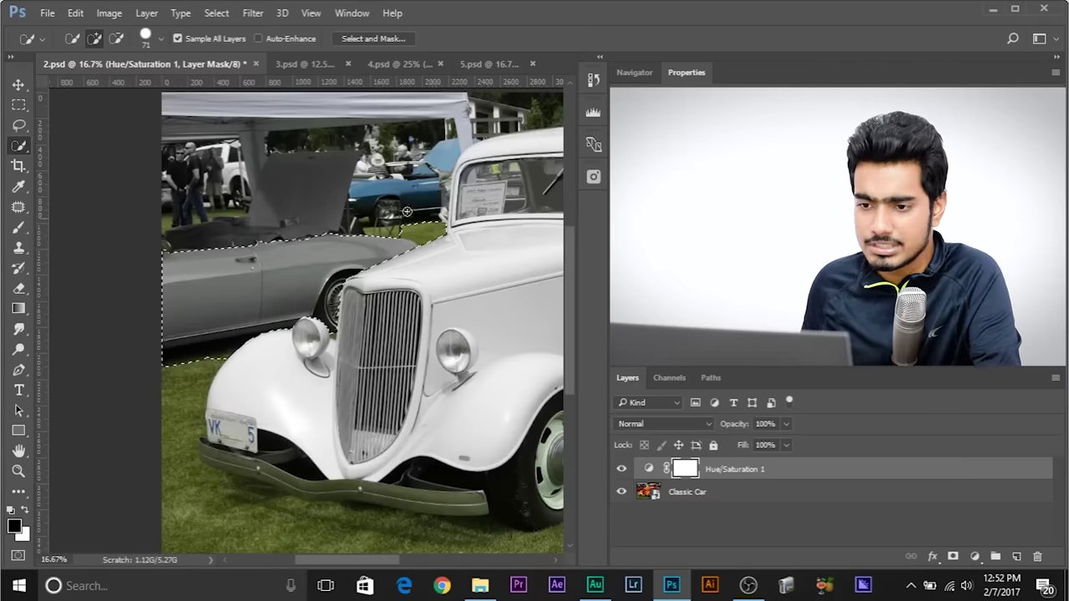
scroll(432, 239, up, 2)
scroll(432, 240, right, 3)
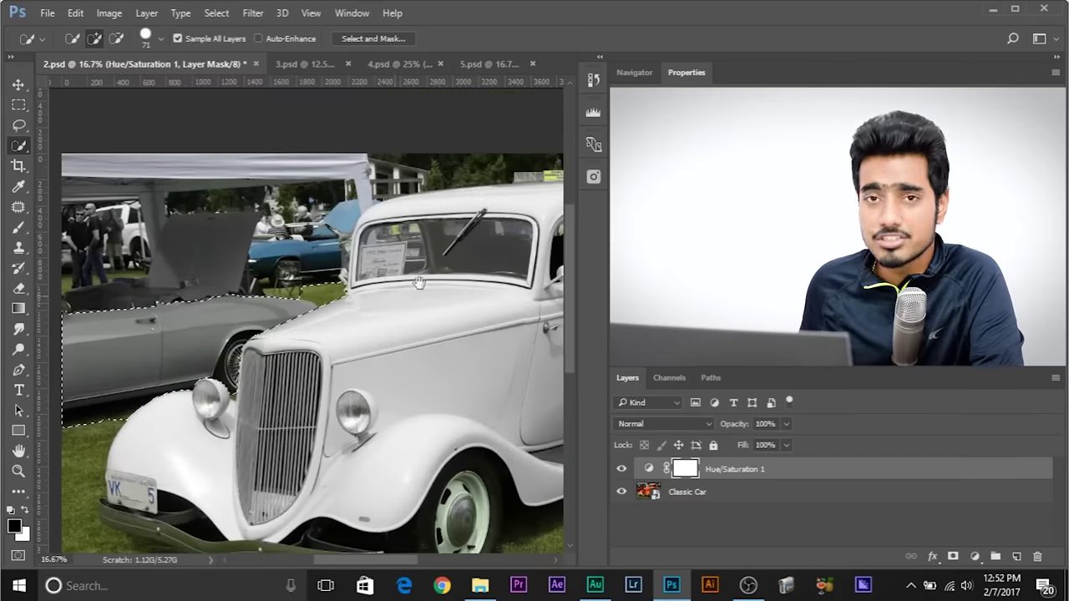
drag(377, 303, 474, 258)
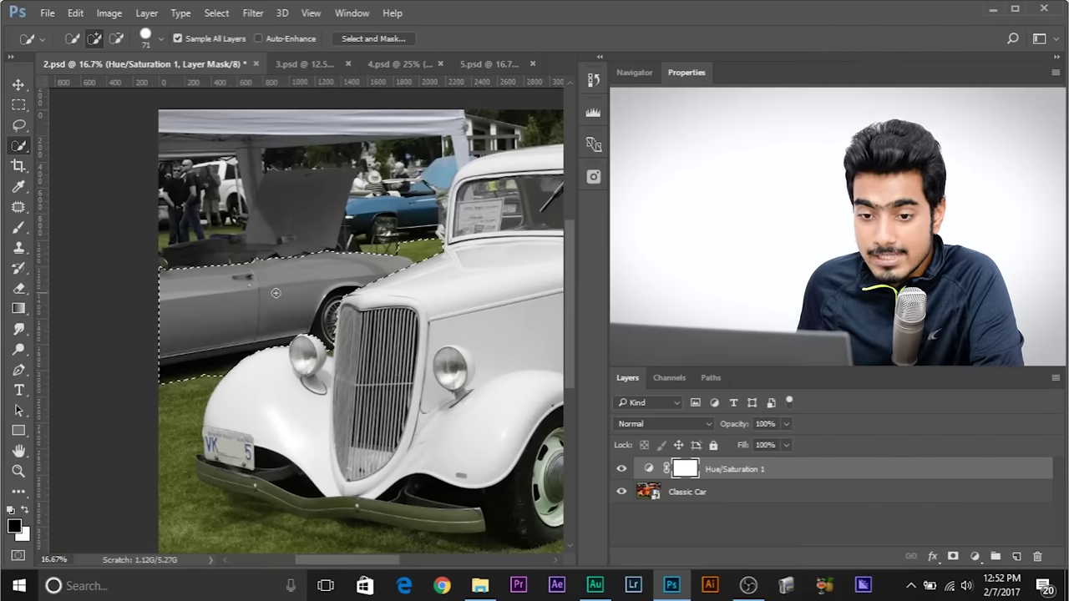
click(23, 230)
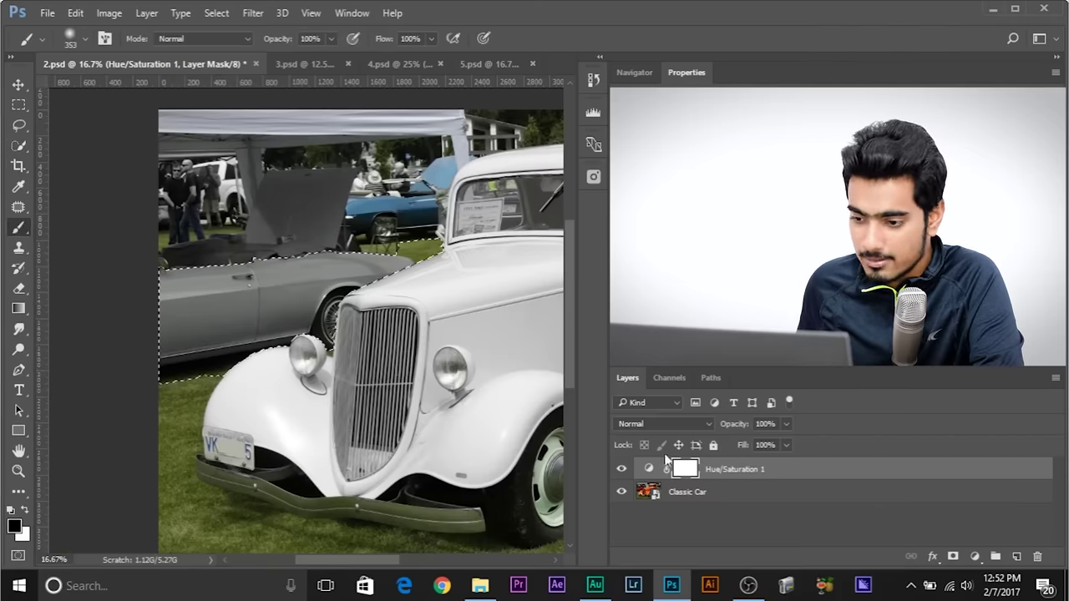
mouse_move(410, 342)
mouse_down()
mouse_move(435, 317)
mouse_move(305, 308)
mouse_up()
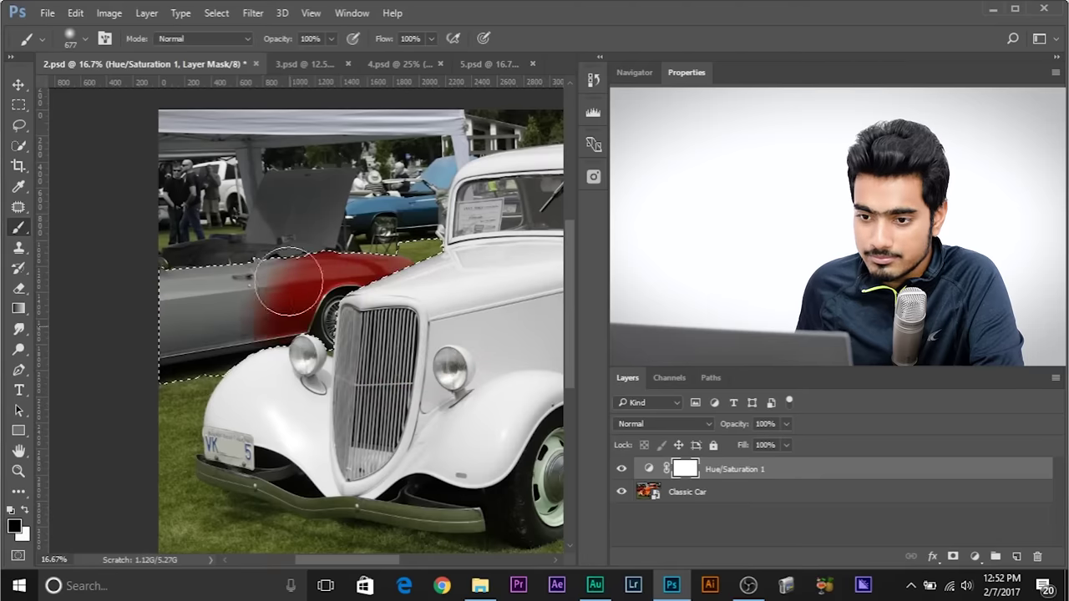
drag(240, 337, 295, 215)
key(ctrl+d)
- Paint black on the mask over the background car's raised hood and the surroundings on both sides of the white car
drag(313, 201, 198, 213)
mouse_move(286, 203)
mouse_down()
mouse_move(380, 196)
mouse_move(332, 224)
mouse_up()
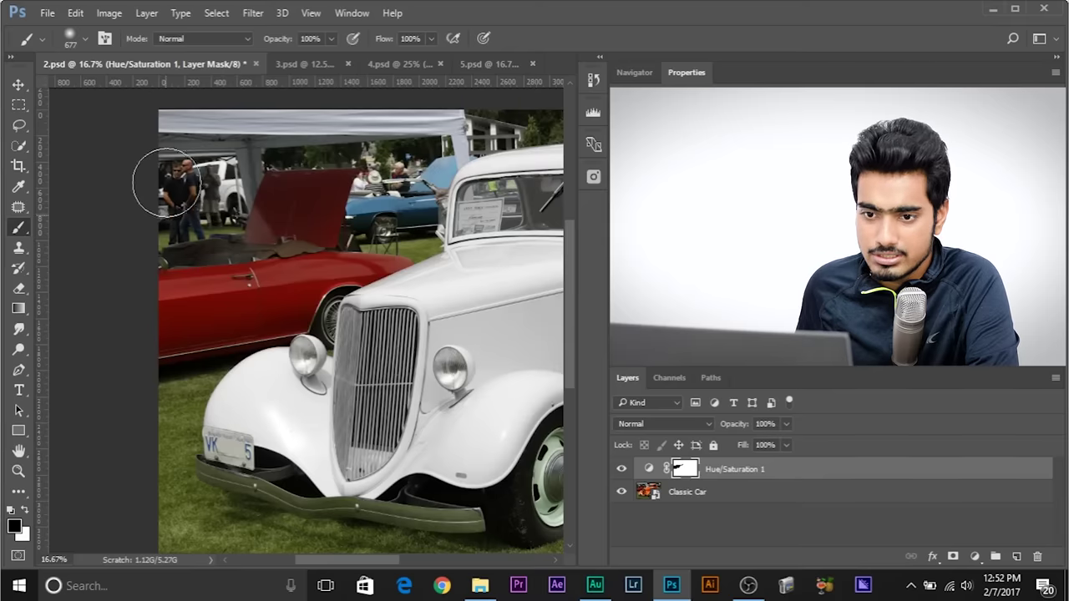
mouse_move(395, 126)
mouse_down()
mouse_move(255, 158)
mouse_move(62, 133)
mouse_up()
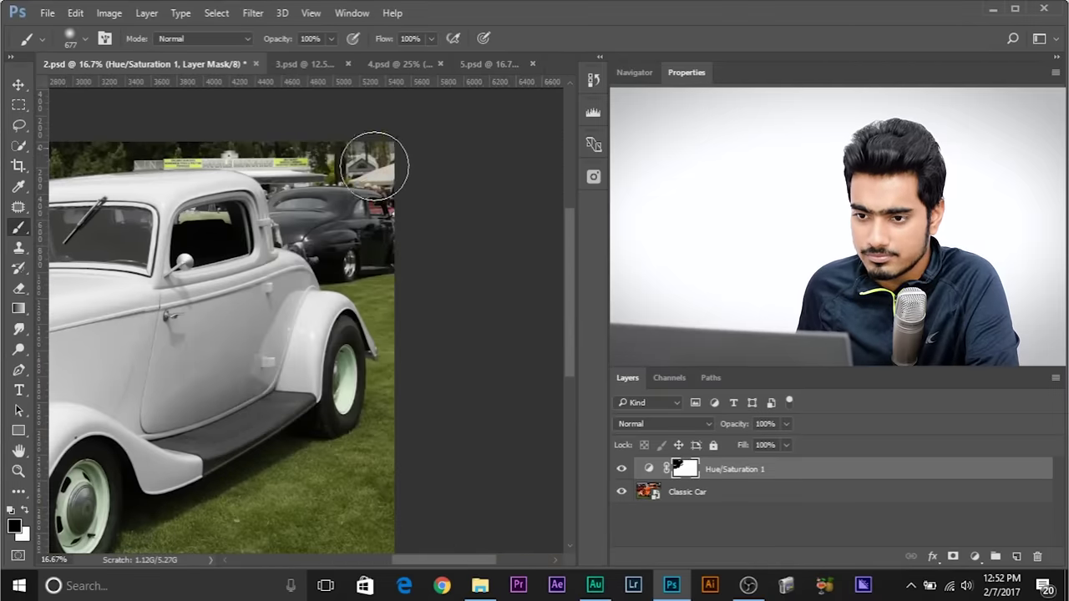
drag(394, 226, 352, 88)
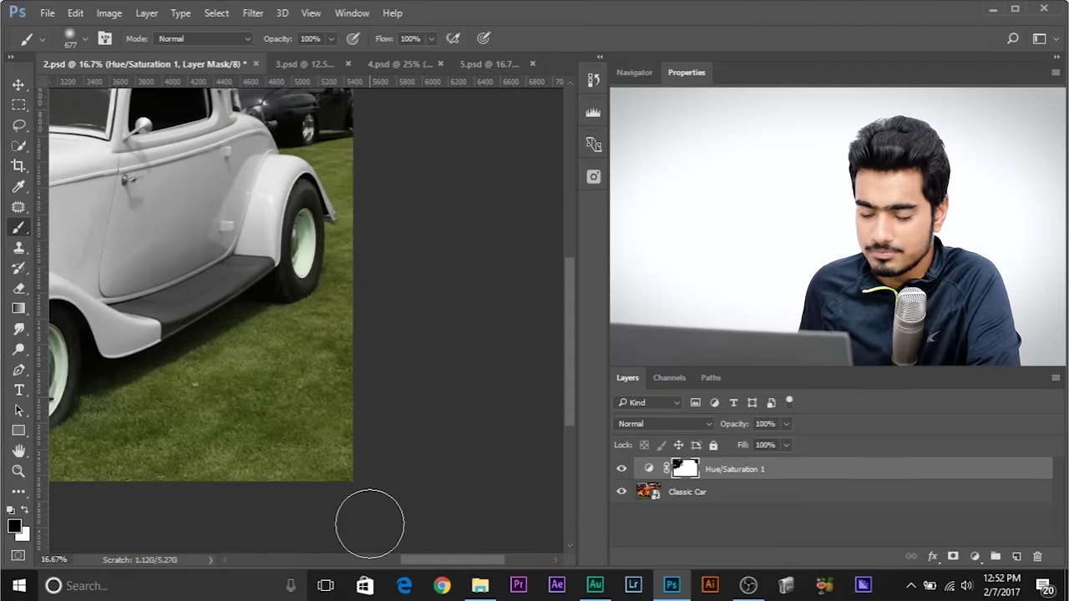
- Review the whole image to check the masked background around the white car
key(ctrl+minus)
key(ctrl+minus)
key(ctrl+minus)
key(ctrl+plus)
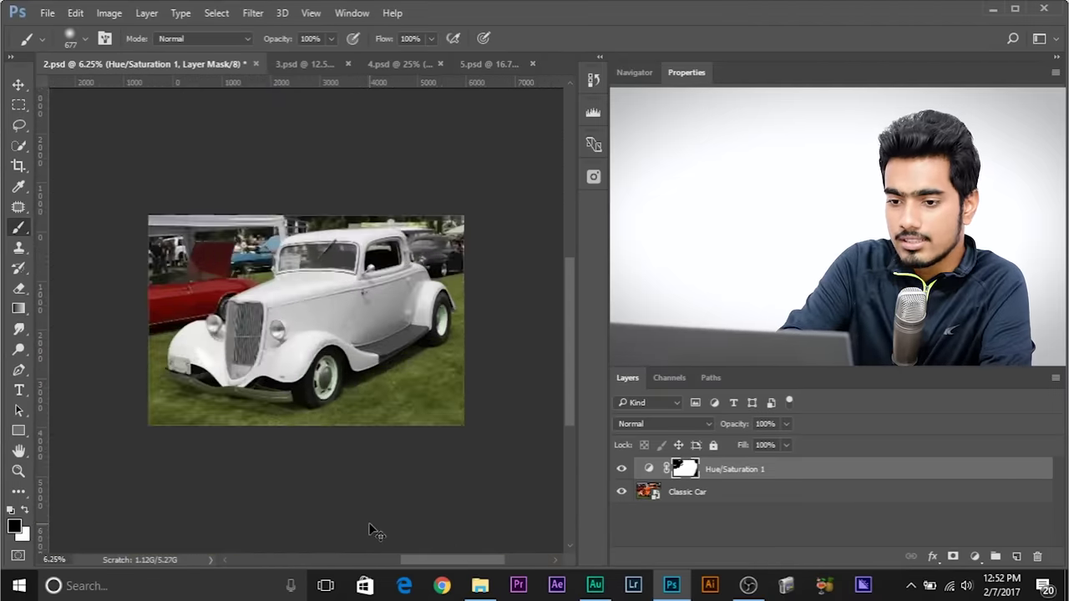
key(ctrl+minus)
key(ctrl+plus)
key(ctrl+minus)
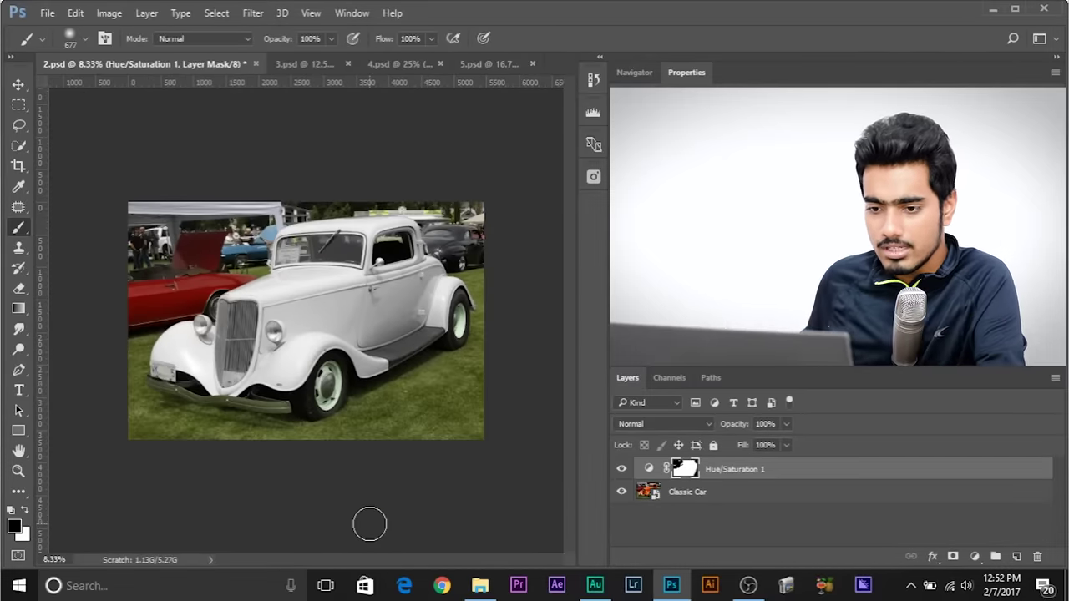